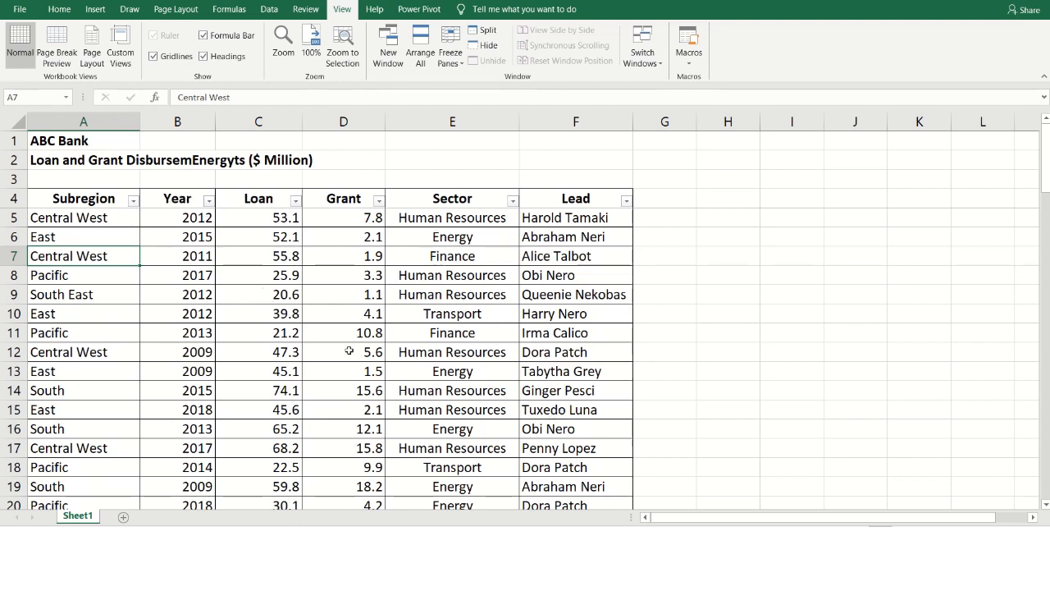
# - Look over the filter options of the Year column, closing them without filtering
pyautogui.click(165, 197)
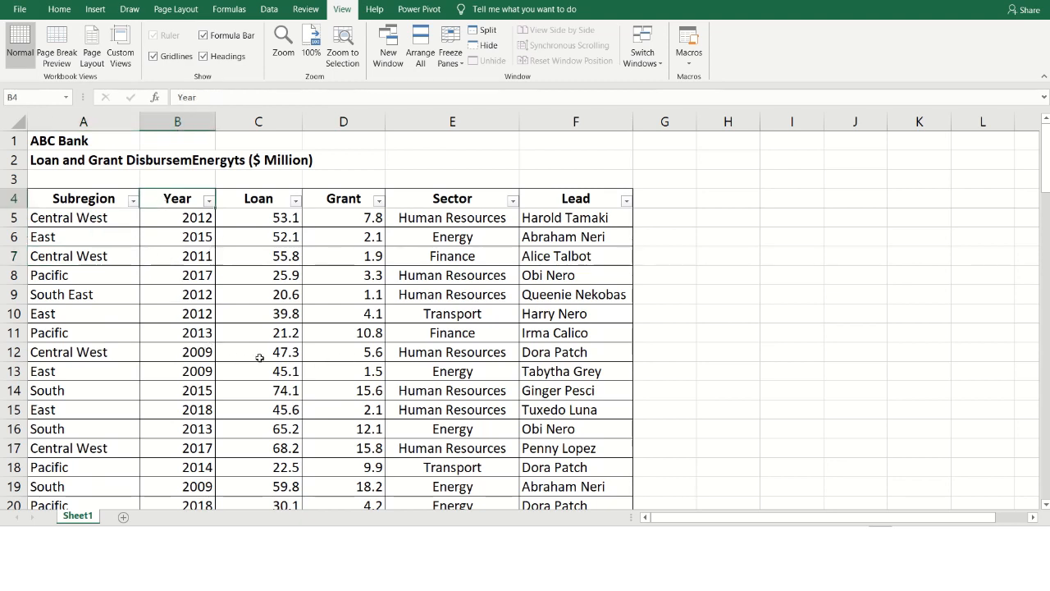
pyautogui.click(208, 201)
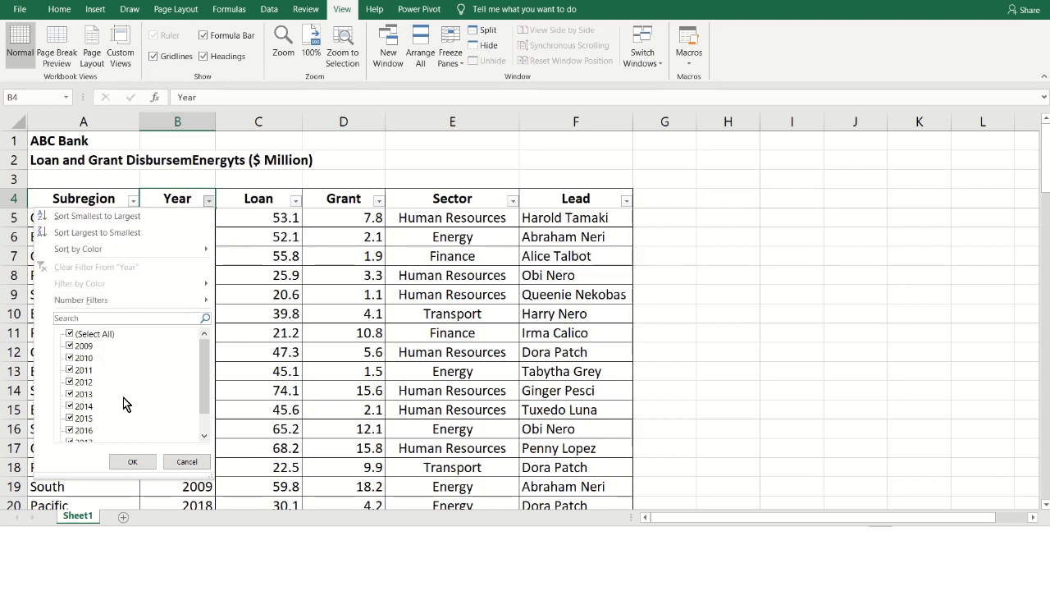
pyautogui.click(211, 201)
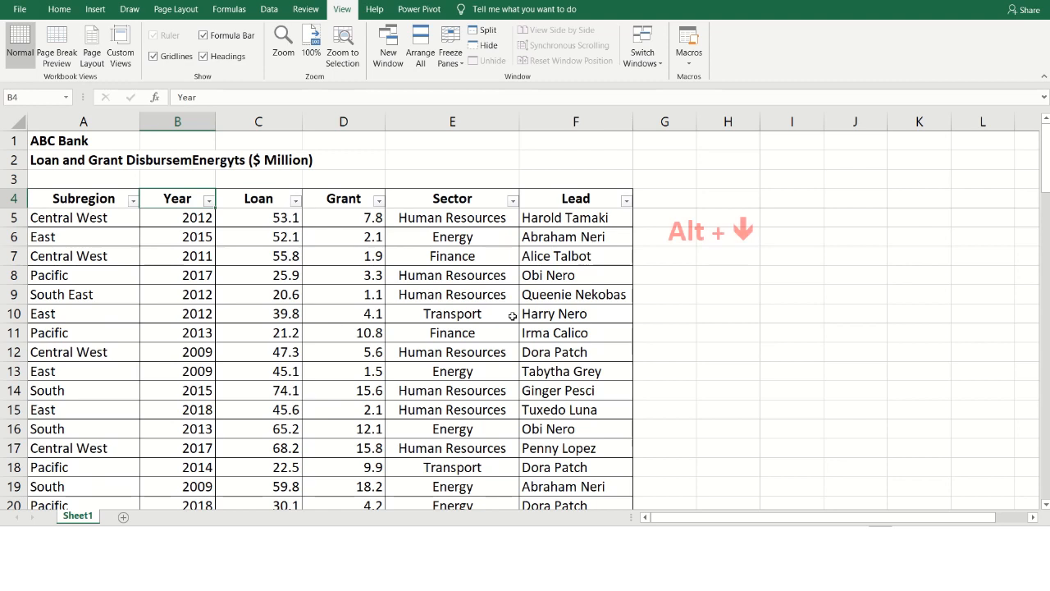
# - Deselect all years at once in the Year column's filter list
pyautogui.hotkey('alt', 'Down')
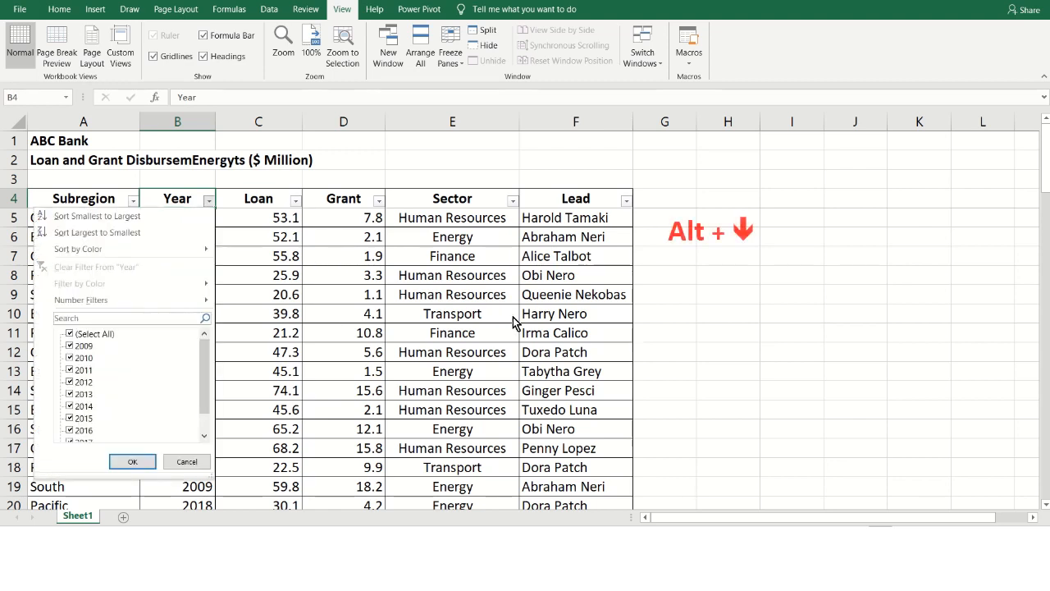
pyautogui.press('Down')
pyautogui.press('Down')
pyautogui.press('Down')
pyautogui.press('Down')
pyautogui.press('Down')
pyautogui.press('Down')
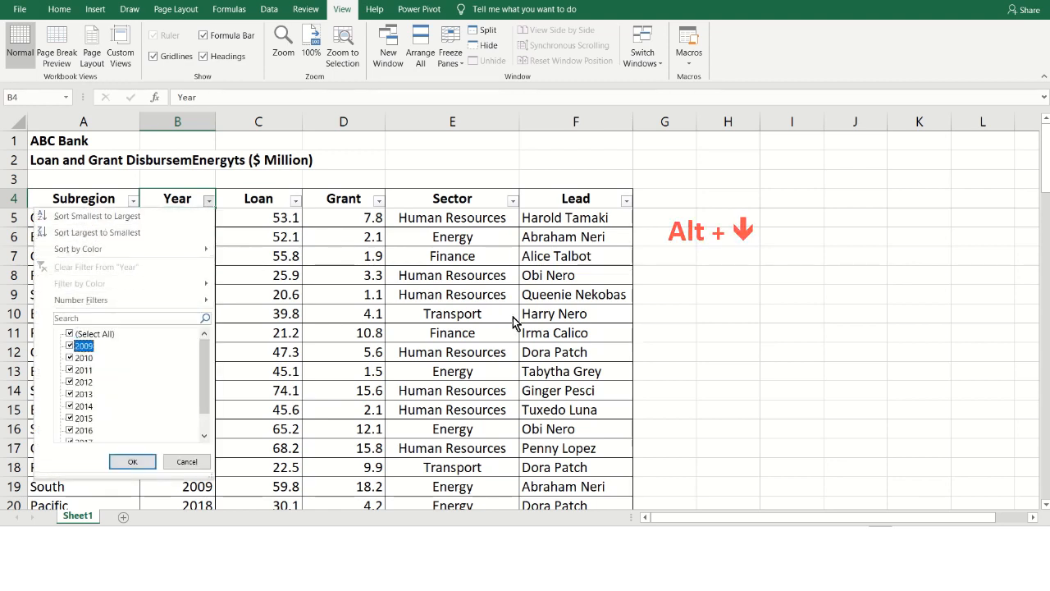
pyautogui.press('Up')
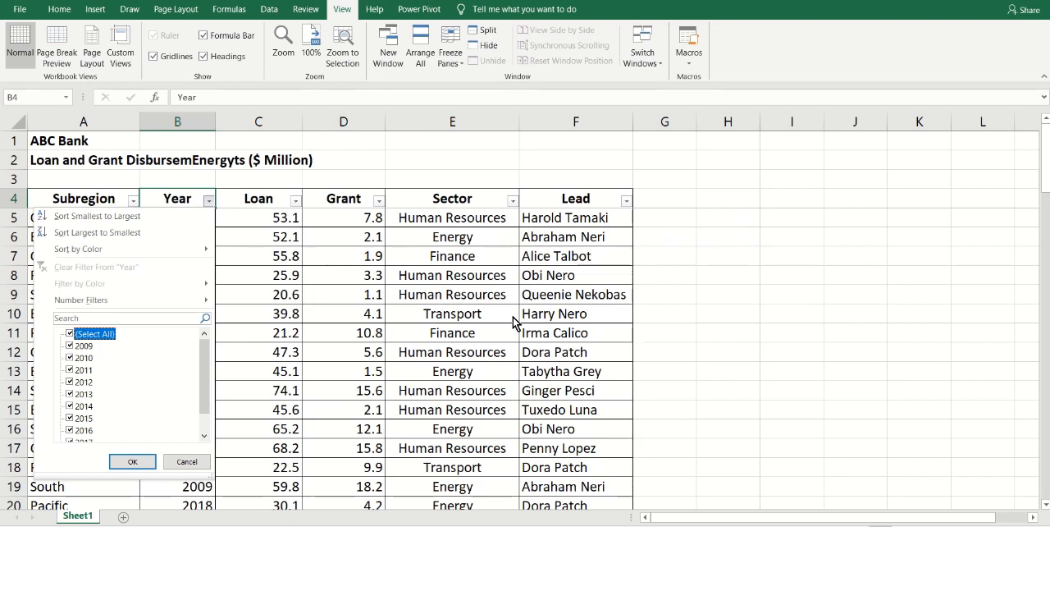
pyautogui.press('space')
# - Filter the Year column to show only 2014, 2015 and 2016
pyautogui.press('Down')
pyautogui.press('Down')
pyautogui.press('Down')
pyautogui.press('Down')
pyautogui.press('Down')
pyautogui.press('Down')
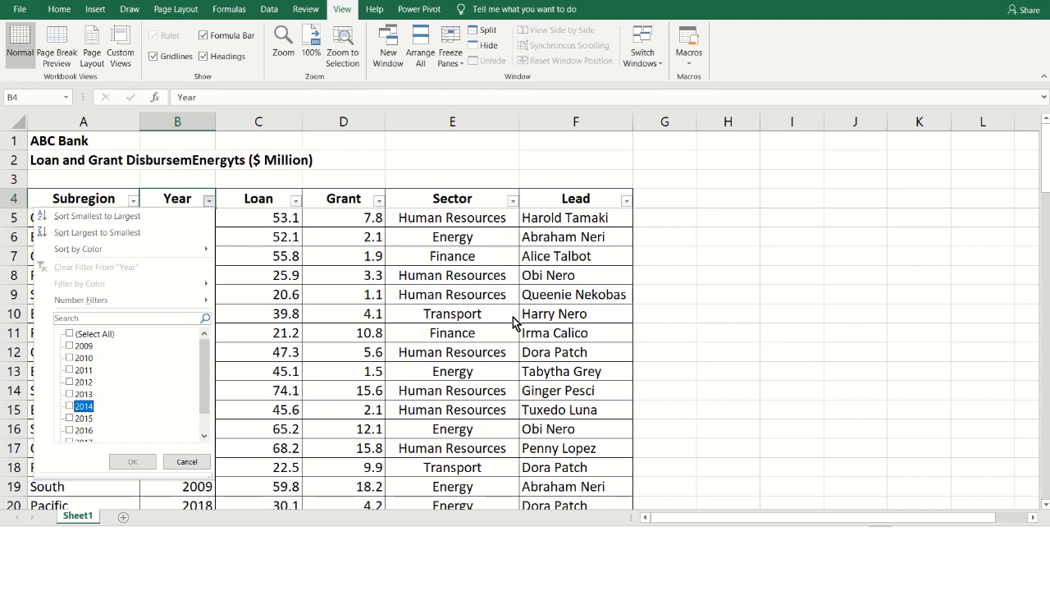
pyautogui.press('space')
pyautogui.press('Down')
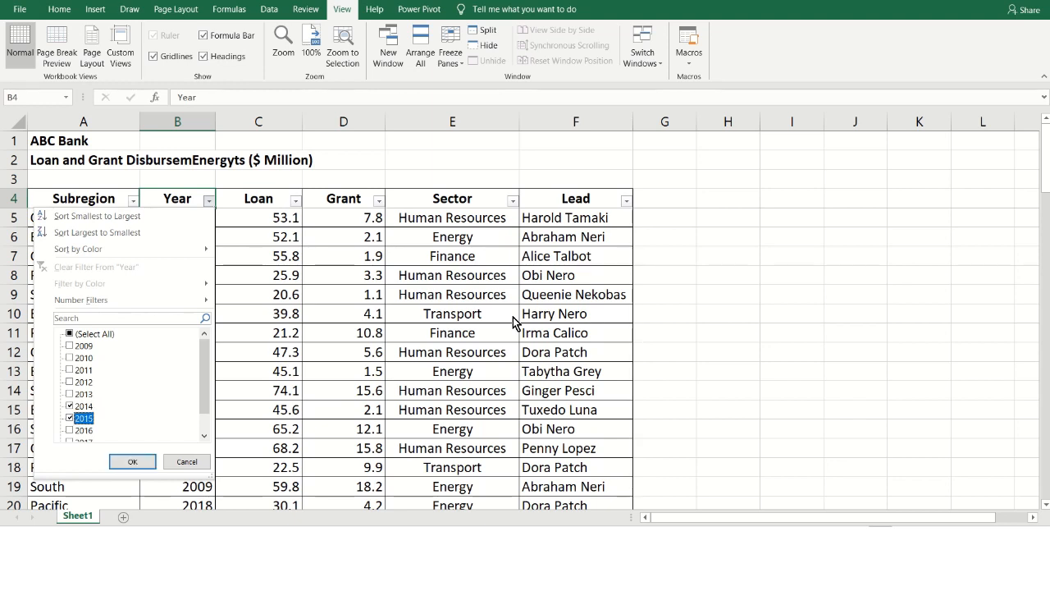
pyautogui.press('space')
pyautogui.press('Down')
pyautogui.press('space')
pyautogui.press('Return')
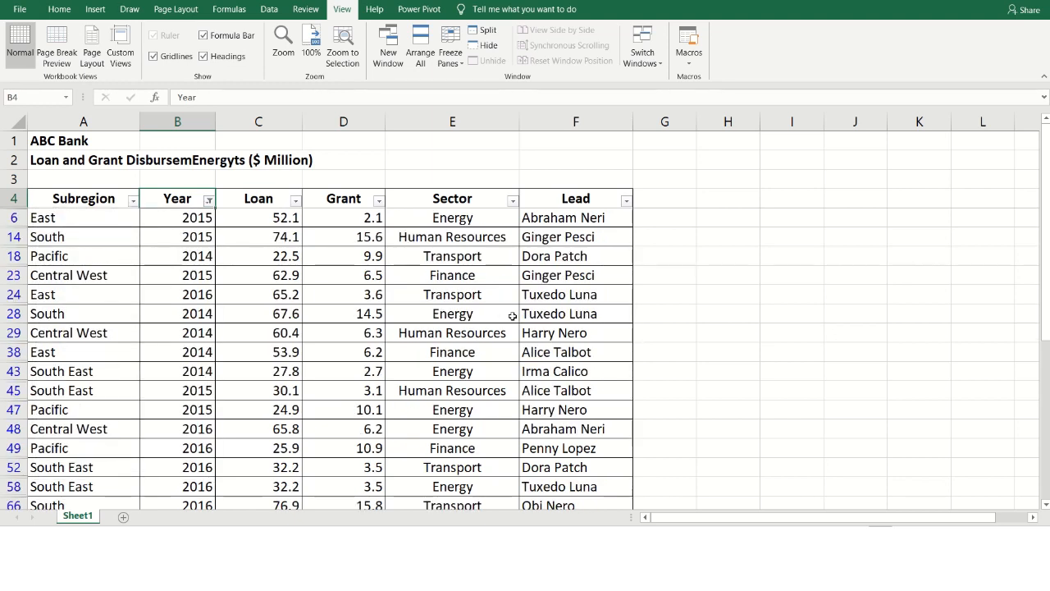
# - Review the rows of the loan and grant table filtered by year
pyautogui.scroll(-2, 148, 270)
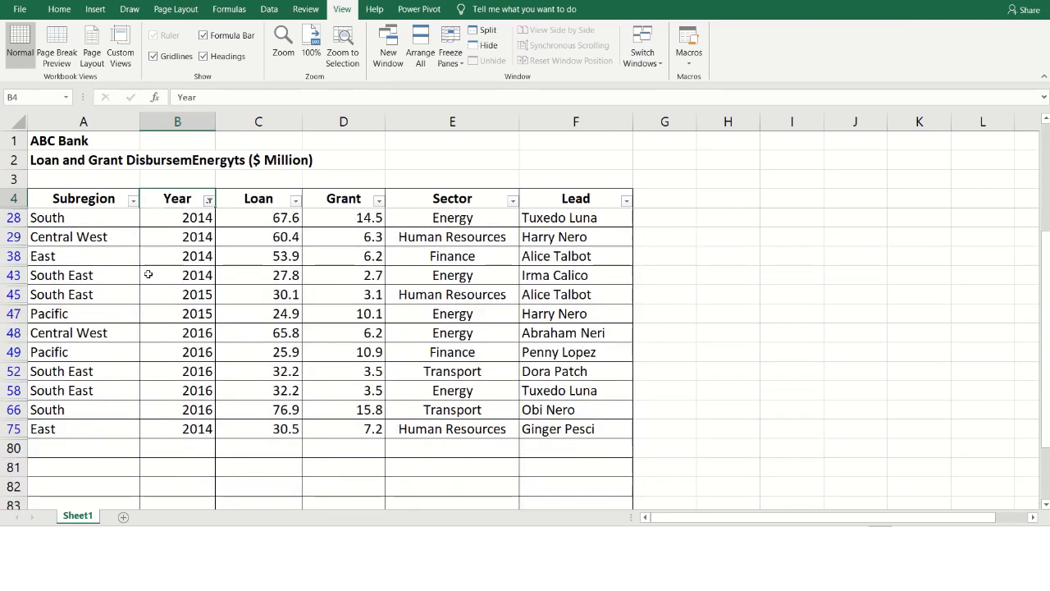
pyautogui.scroll(2, 148, 274)
pyautogui.scroll(-2, 222, 303)
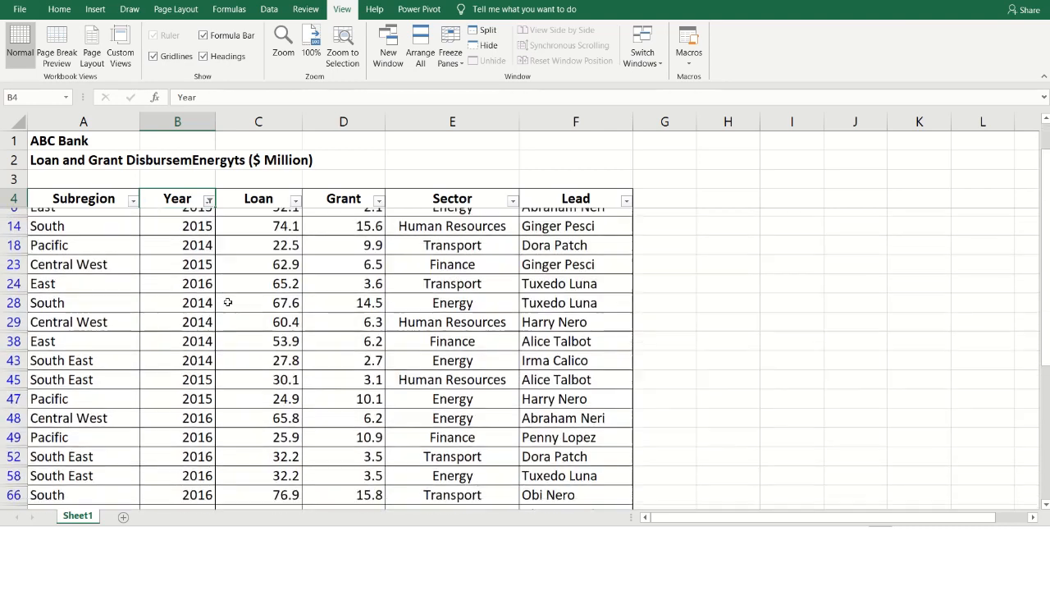
pyautogui.scroll(2, 226, 302)
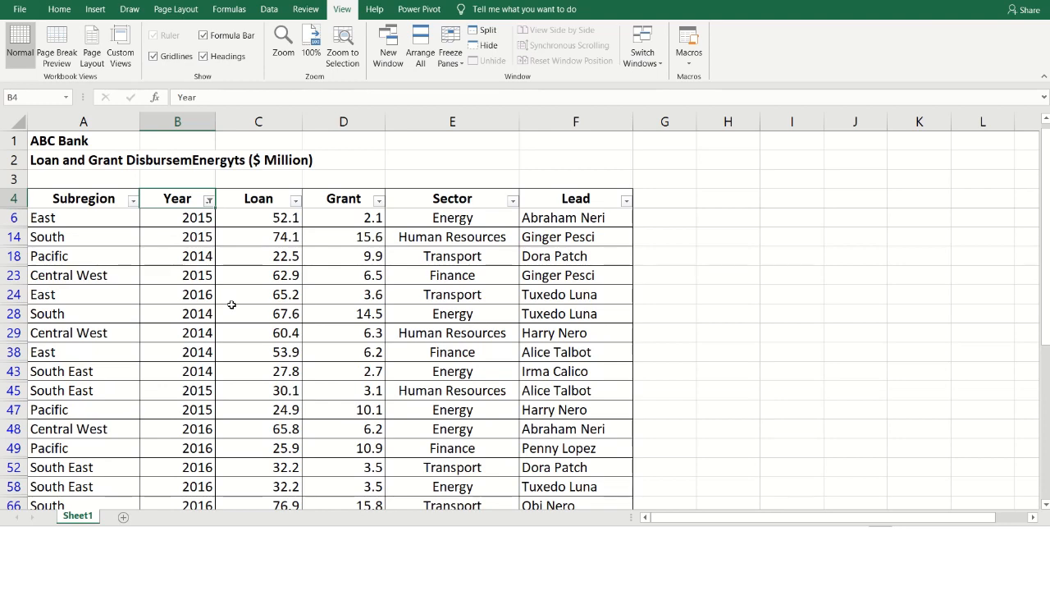
pyautogui.scroll(-1, 231, 307)
pyautogui.scroll(1, 234, 310)
# - Clear the filter from the Year column
pyautogui.press('alt')
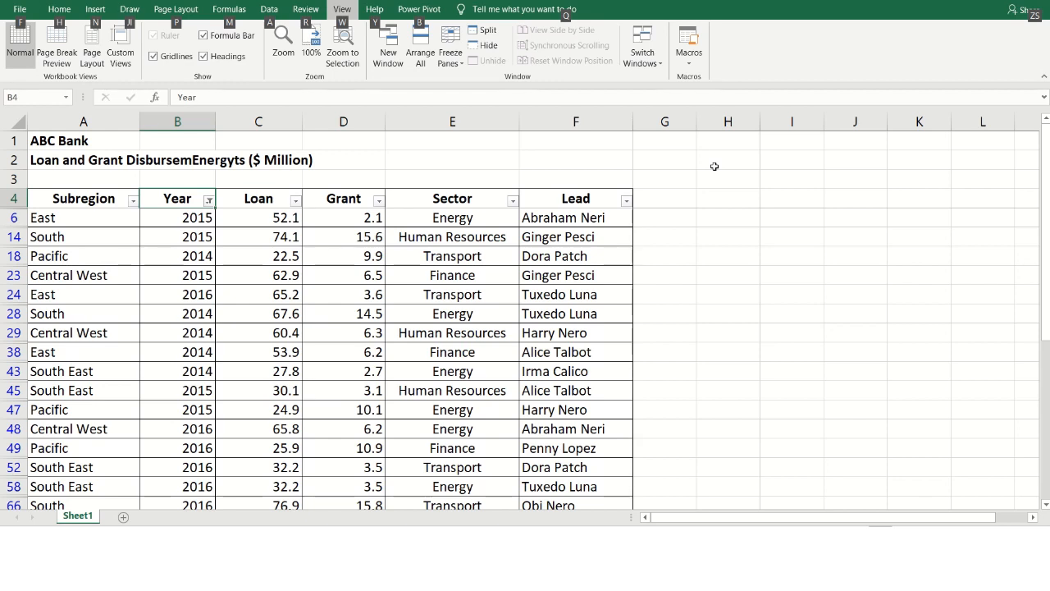
pyautogui.click(168, 196)
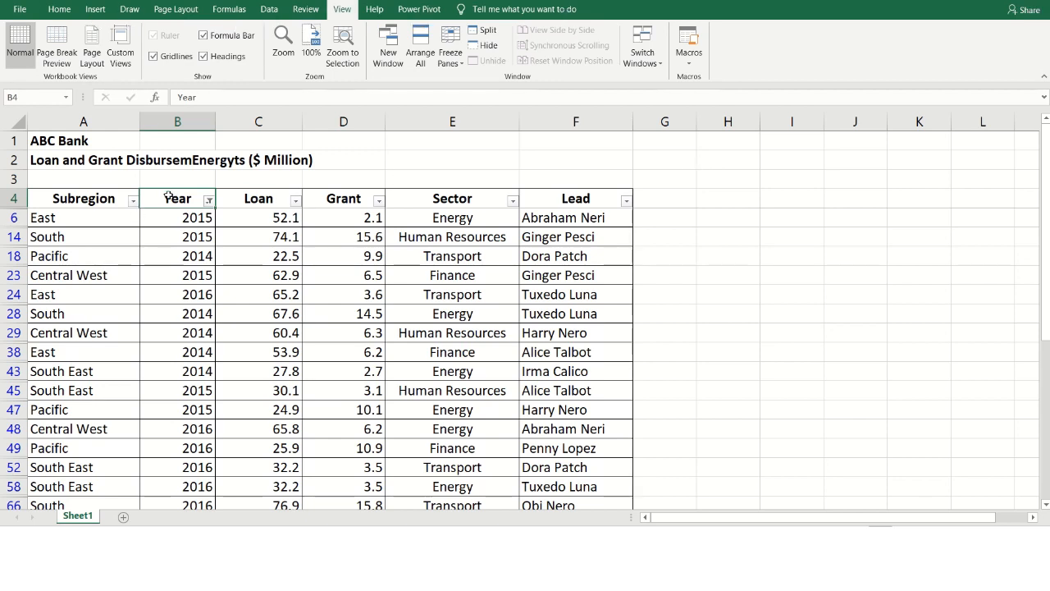
pyautogui.hotkey('alt', 'Down')
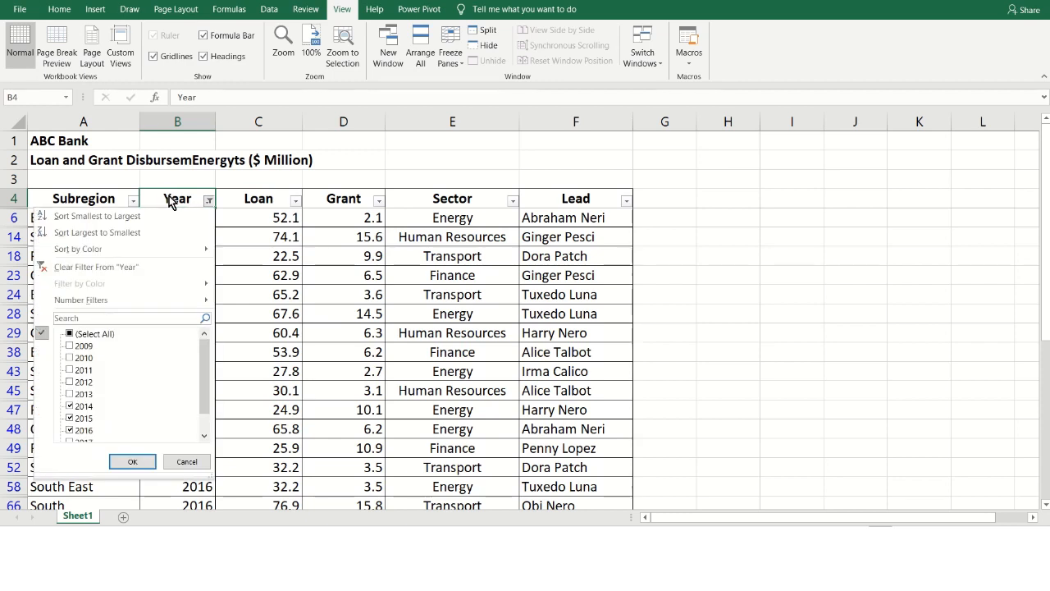
pyautogui.press('Down')
pyautogui.press('Down')
pyautogui.press('Down')
pyautogui.press('Down')
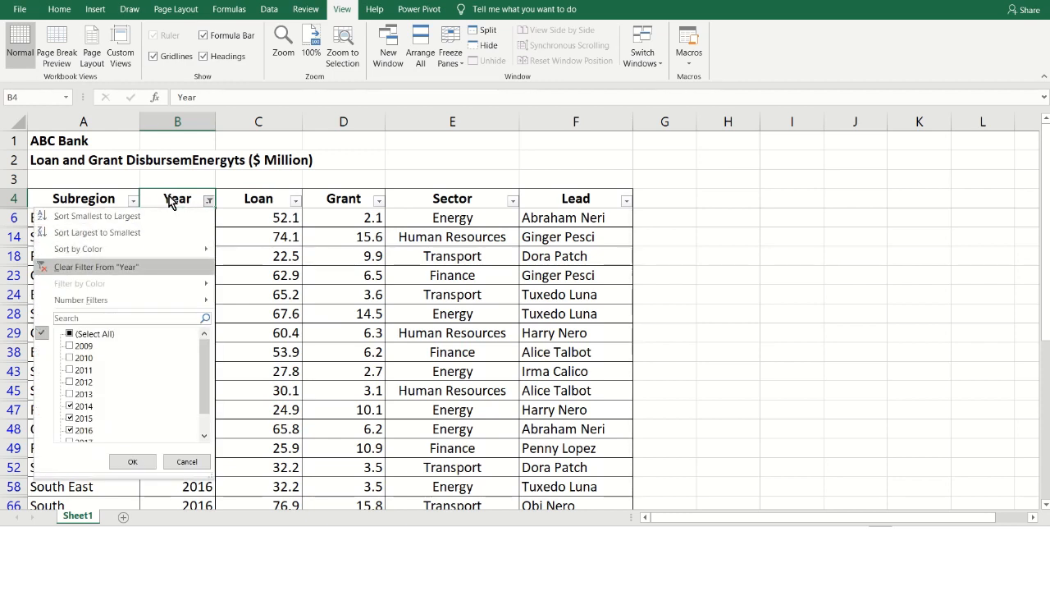
pyautogui.press('Return')
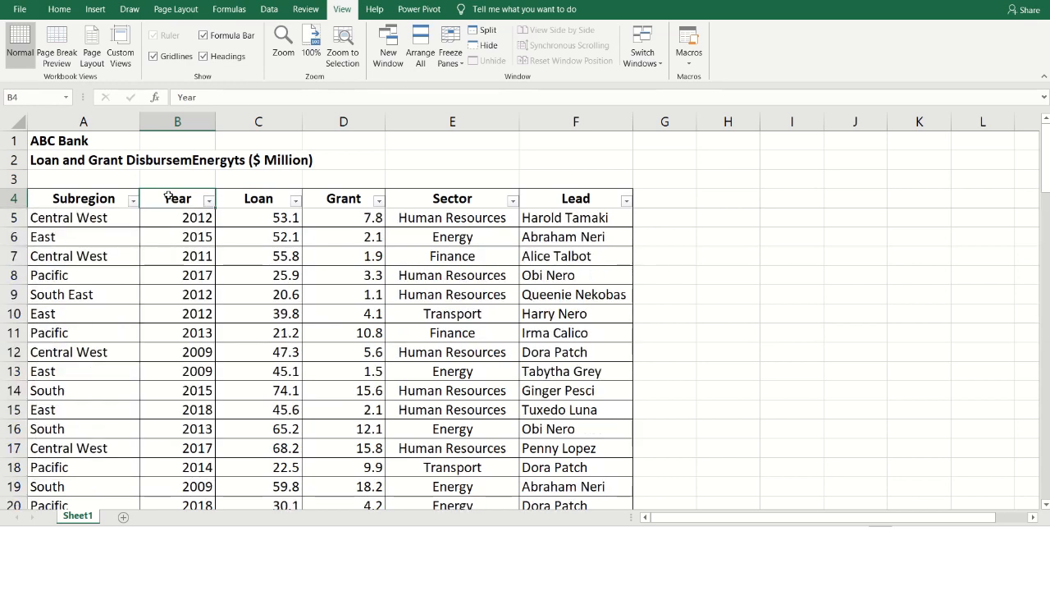
pyautogui.press('Down')
pyautogui.press('Down')
pyautogui.press('Down')
pyautogui.press('Down')
pyautogui.press('Down')
pyautogui.press('Down')
pyautogui.press('Left')
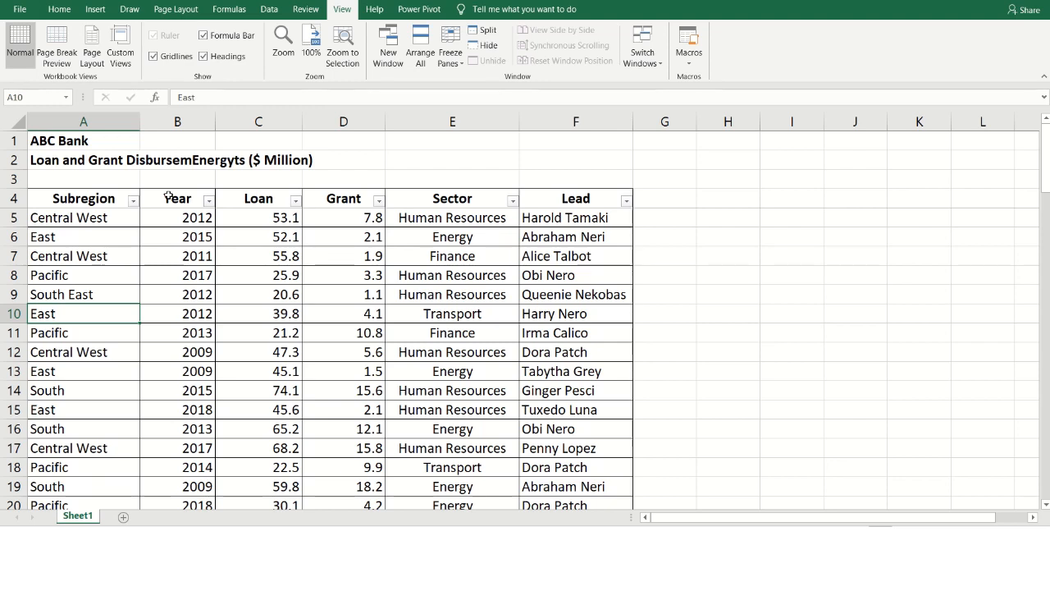
pyautogui.press('Right')
pyautogui.press('Right')
pyautogui.press('Right')
pyautogui.press('Right')
pyautogui.press('Right')
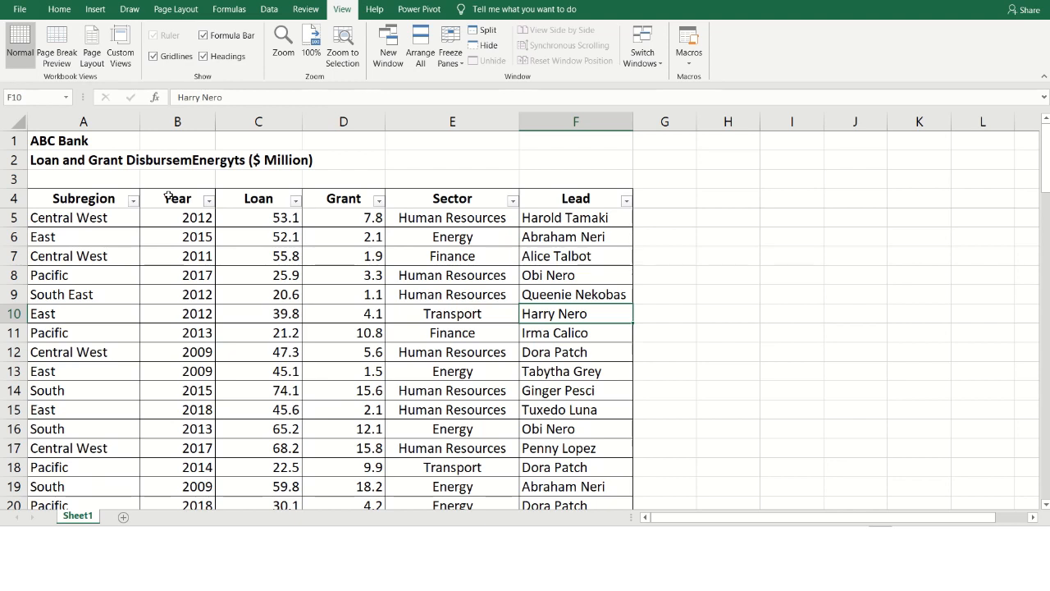
pyautogui.press('Left')
pyautogui.press('Left')
pyautogui.press('Left')
pyautogui.press('Left')
pyautogui.press('Left')
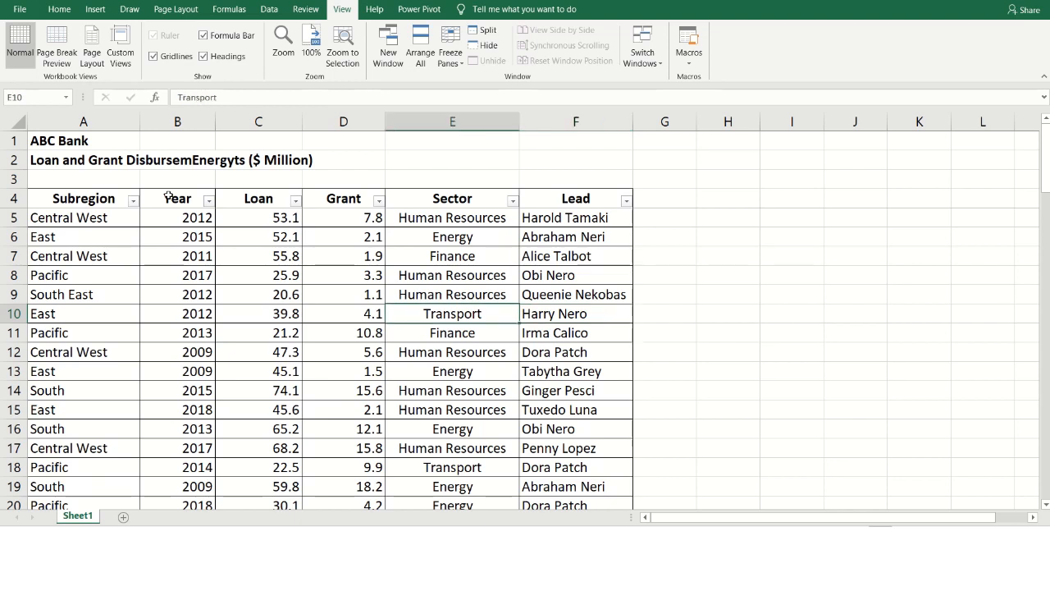
pyautogui.press('Right')
pyautogui.press('Right')
pyautogui.press('Right')
pyautogui.press('Right')
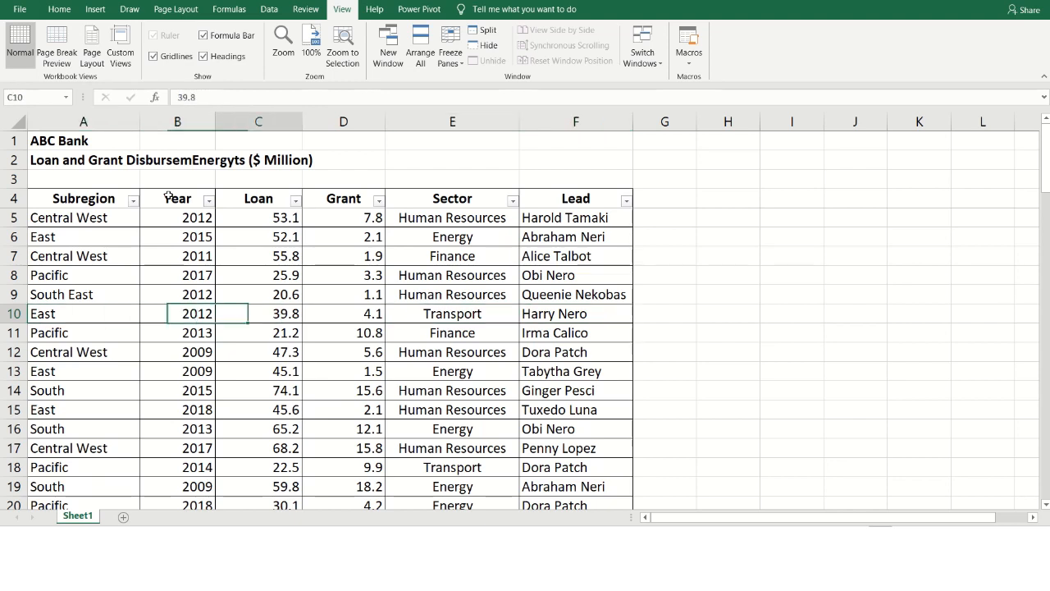
pyautogui.press('Right')
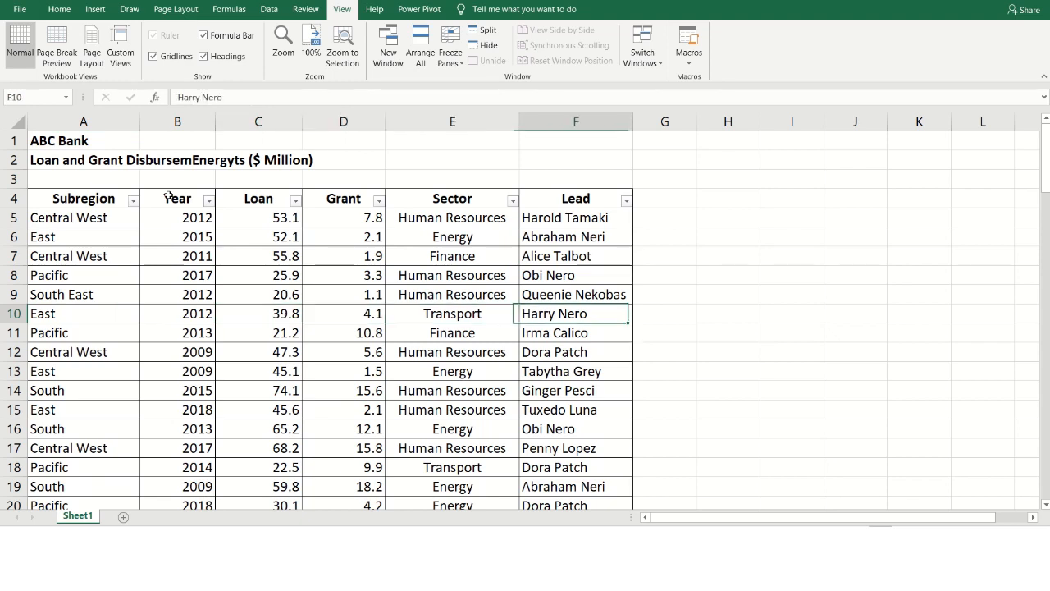
# - Browse the pick list of existing subregions for cell A11 and close it without choosing an entry
pyautogui.press('Left')
pyautogui.press('Left')
pyautogui.press('Left')
pyautogui.press('Left')
pyautogui.press('Left')
pyautogui.press('Down')
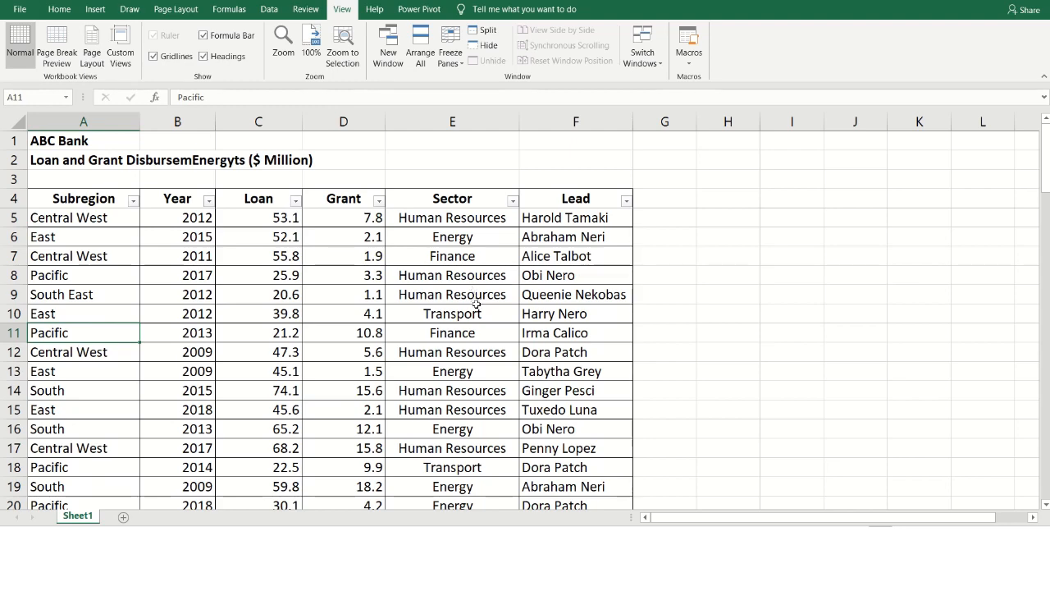
pyautogui.scroll(-1, 329, 326)
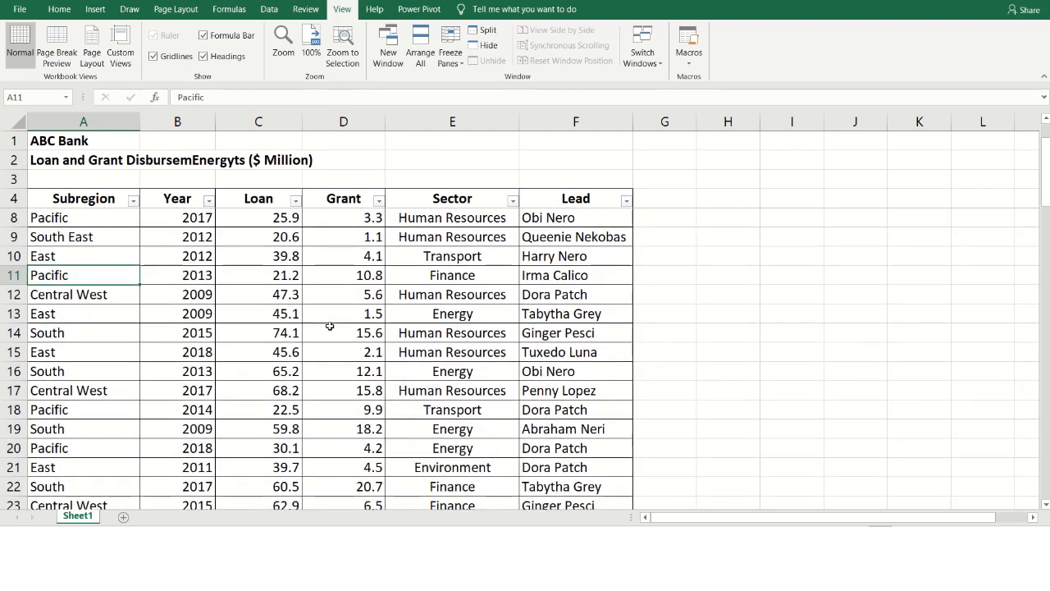
pyautogui.hotkey('alt', 'Down')
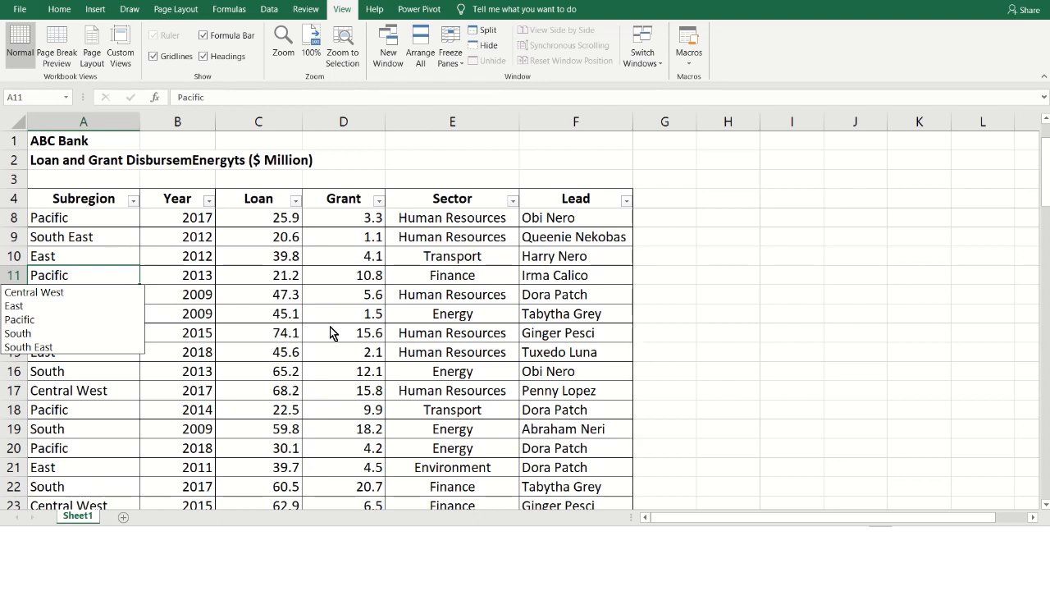
pyautogui.press('Down')
pyautogui.press('Down')
pyautogui.press('Down')
pyautogui.press('Down')
pyautogui.press('Down')
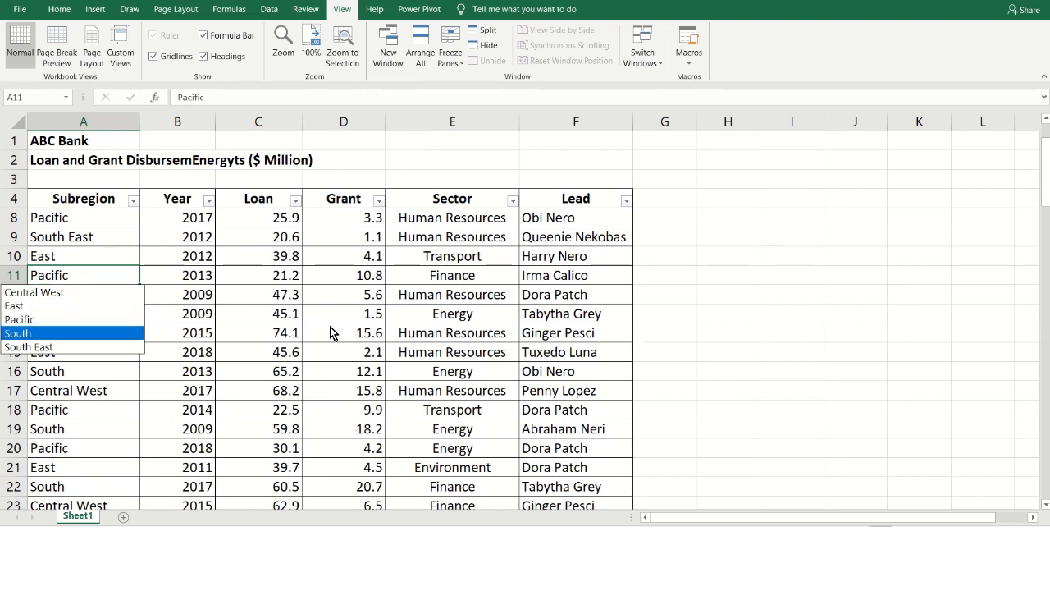
pyautogui.press('Escape')
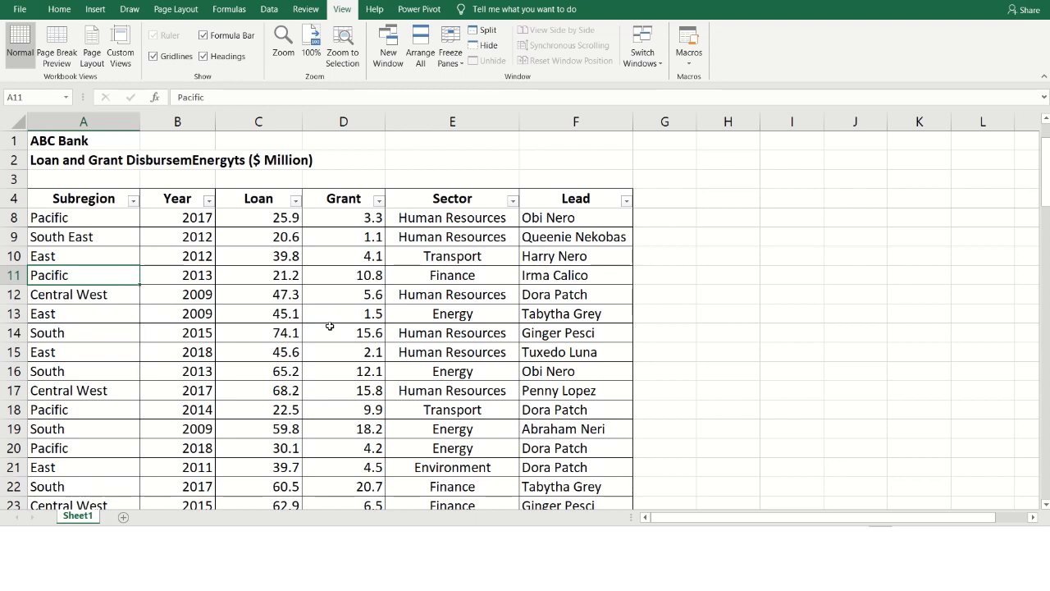
# - Browse the pick list of existing sectors for cell E11 and close it without choosing an entry
pyautogui.press('Right')
pyautogui.press('Right')
pyautogui.press('Right')
pyautogui.press('Right')
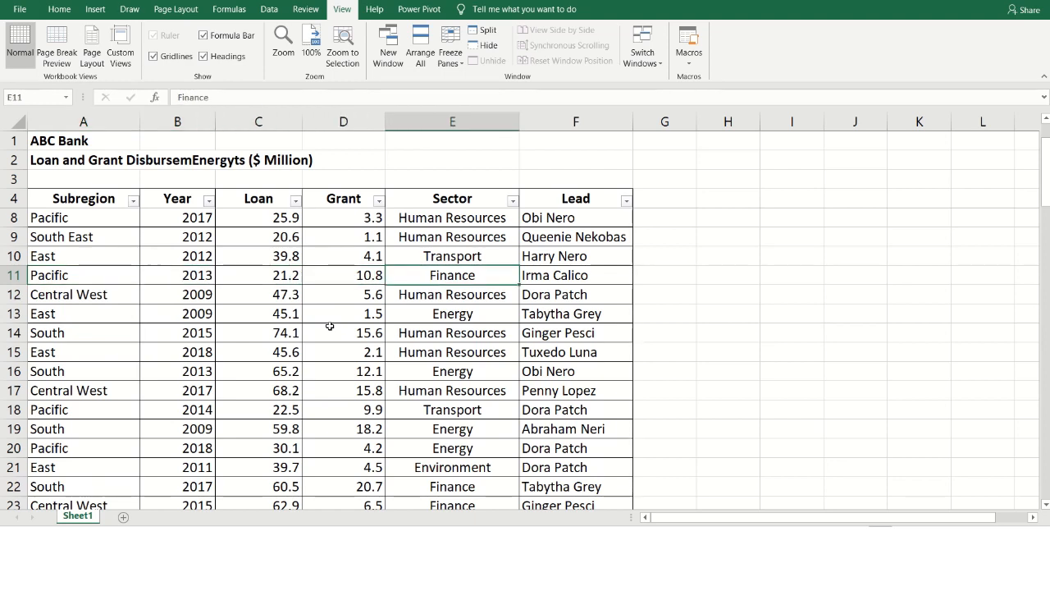
pyautogui.hotkey('alt', 'Down')
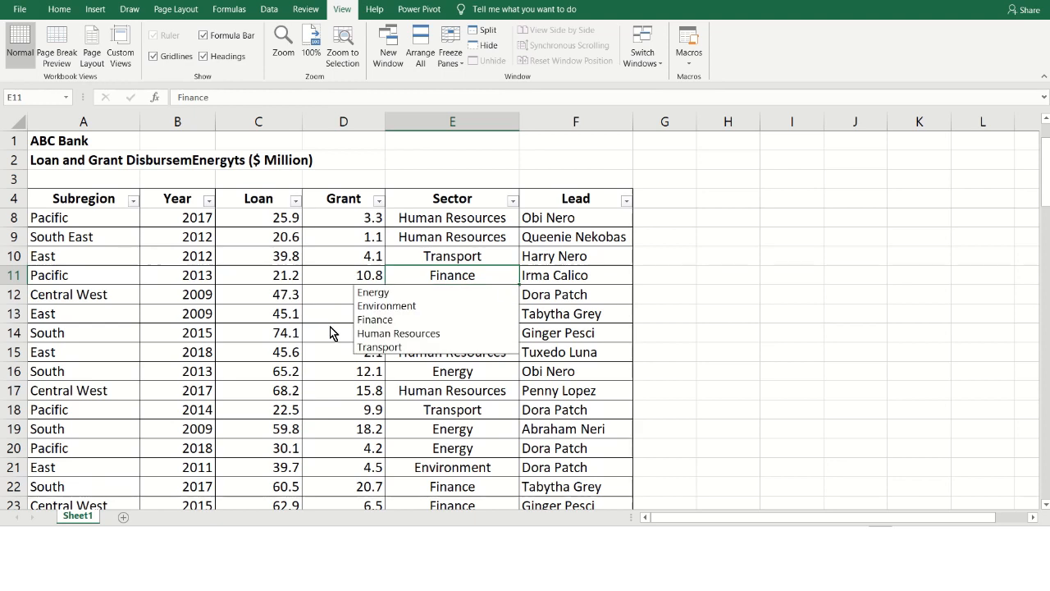
pyautogui.press('Down')
pyautogui.press('Down')
pyautogui.press('Down')
pyautogui.press('Down')
pyautogui.press('Down')
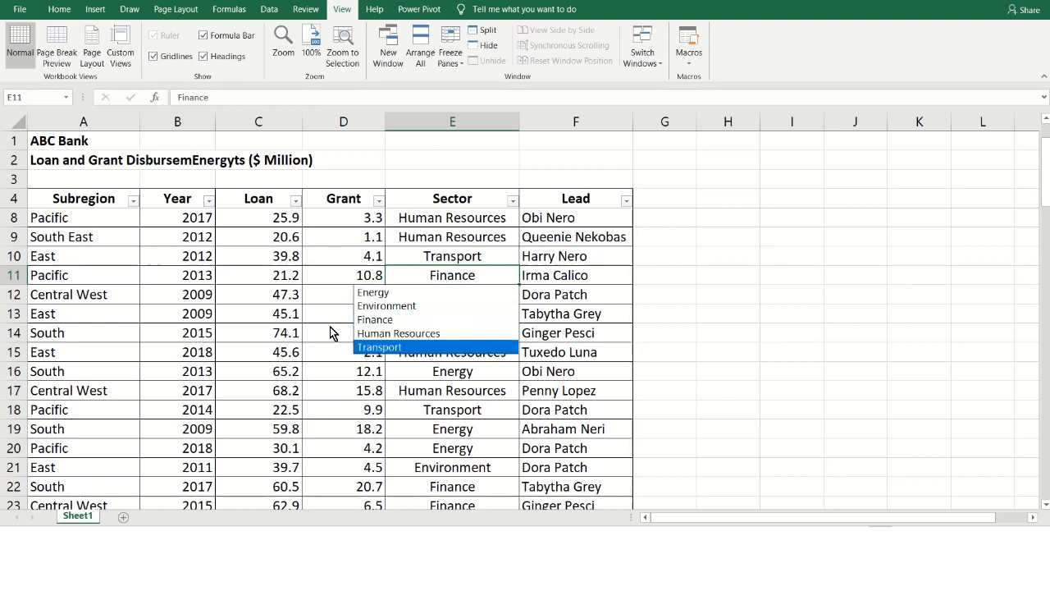
pyautogui.press('Up')
pyautogui.press('Up')
pyautogui.press('Up')
pyautogui.press('Up')
pyautogui.press('Up')
pyautogui.press('Down')
pyautogui.press('Down')
pyautogui.press('Down')
pyautogui.press('Down')
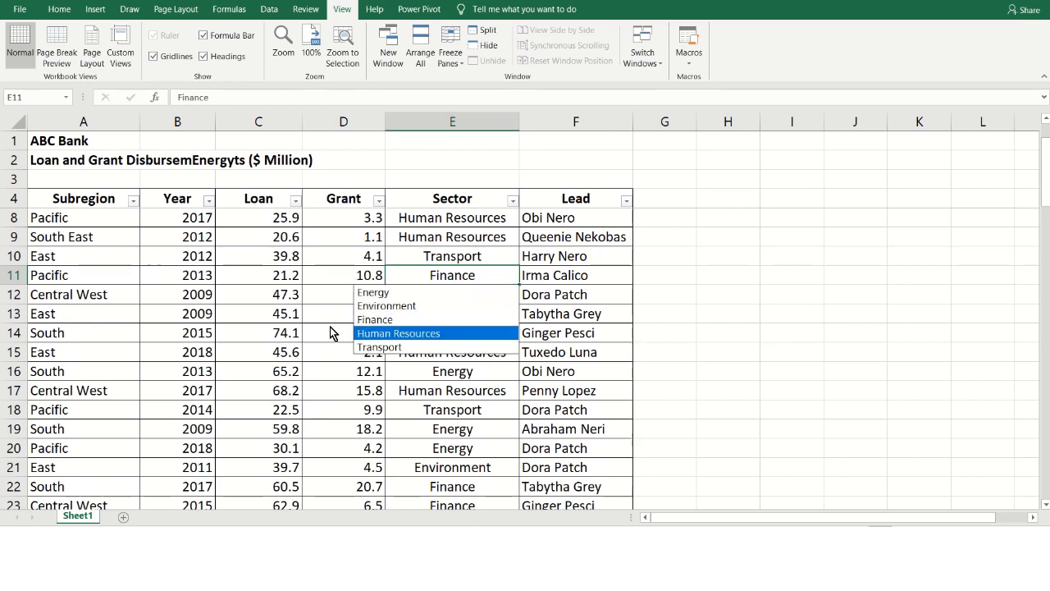
pyautogui.press('Up')
pyautogui.press('Escape')
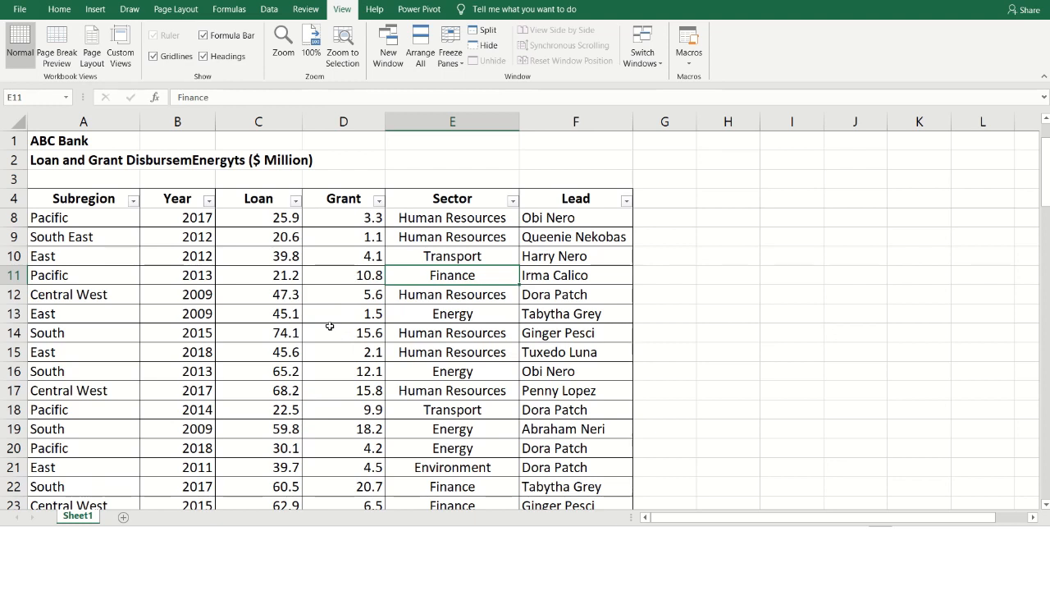
# - Go to the end of the table, examine the empty bordered rows below the data and select cell A80
pyautogui.press('Right')
pyautogui.press('Left')
pyautogui.press('Left')
pyautogui.press('Left')
pyautogui.press('Left')
pyautogui.press('Left')
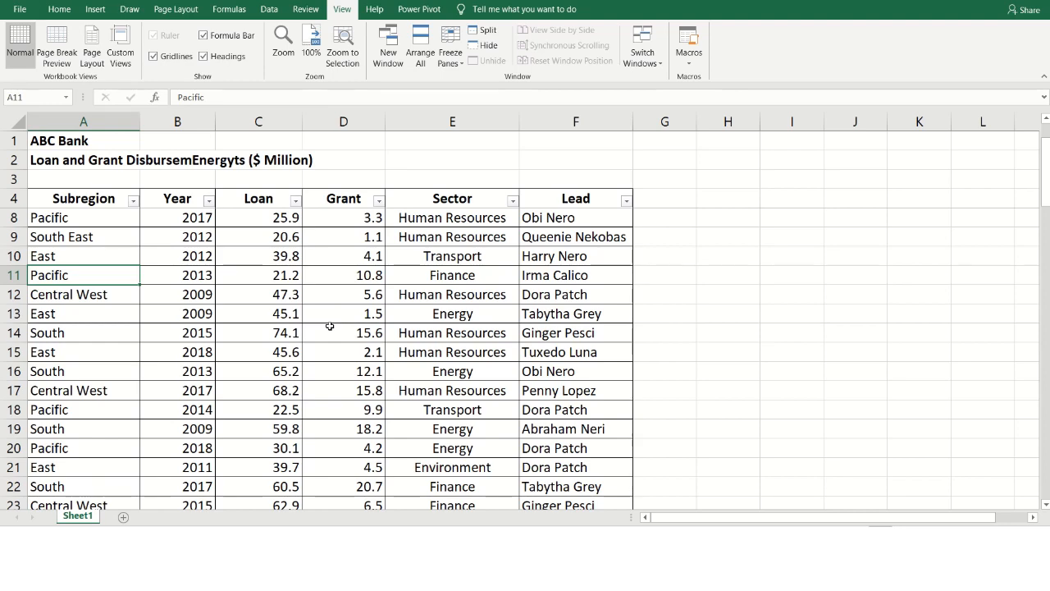
pyautogui.hotkey('ctrl', 'Down')
pyautogui.press('Down')
pyautogui.press('Down')
pyautogui.press('Down')
pyautogui.press('Down')
pyautogui.press('Up')
pyautogui.press('Up')
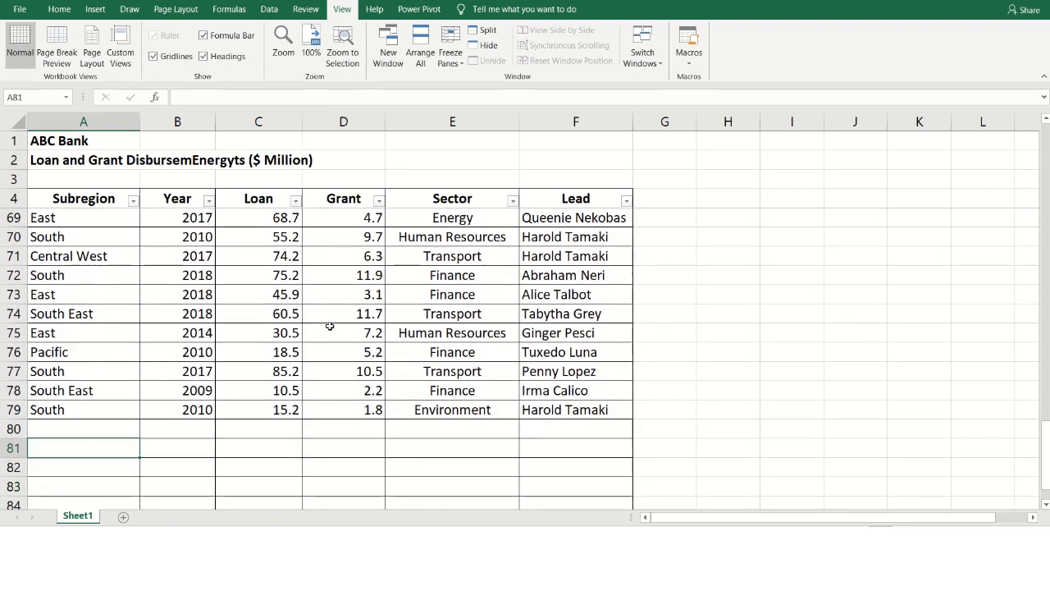
pyautogui.press('Up')
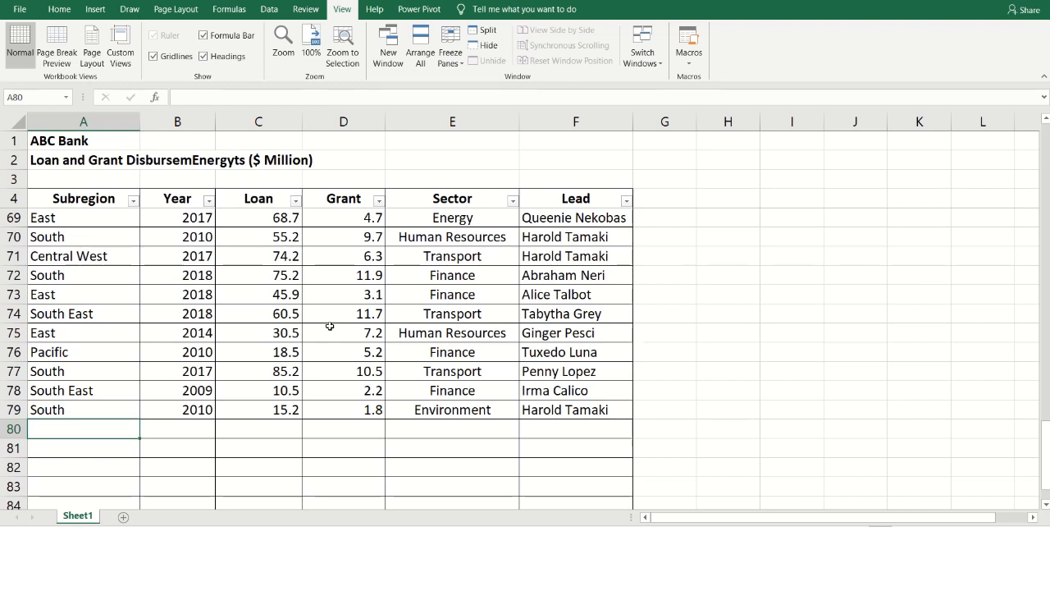
pyautogui.press('Down')
pyautogui.press('Down')
pyautogui.press('Down')
pyautogui.press('Down')
pyautogui.press('Down')
pyautogui.press('Down')
pyautogui.press('Down')
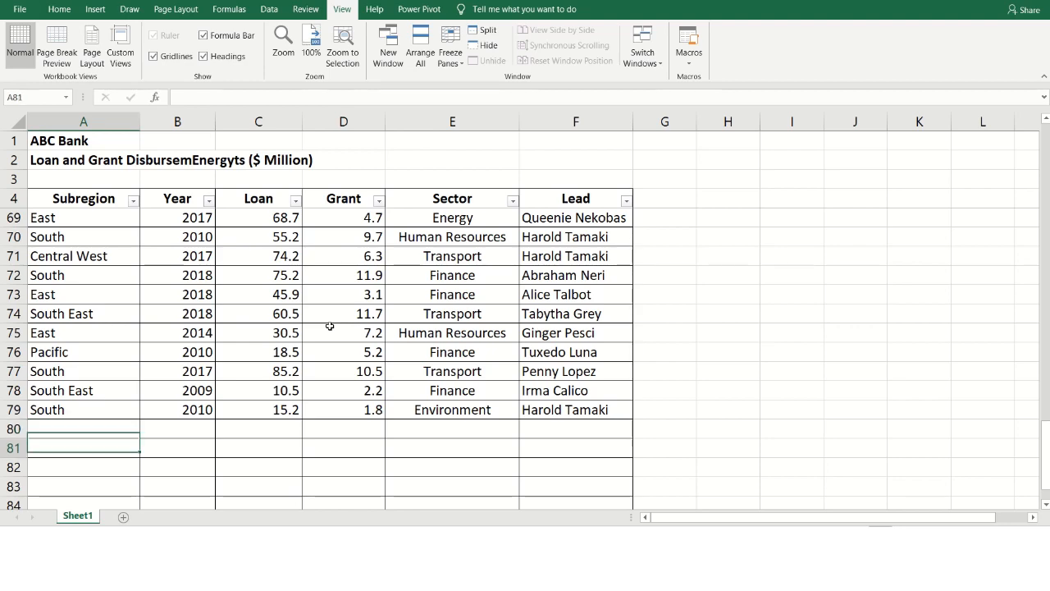
pyautogui.press('Up')
pyautogui.press('Up')
pyautogui.press('Up')
pyautogui.press('Up')
pyautogui.press('Up')
pyautogui.press('Up')
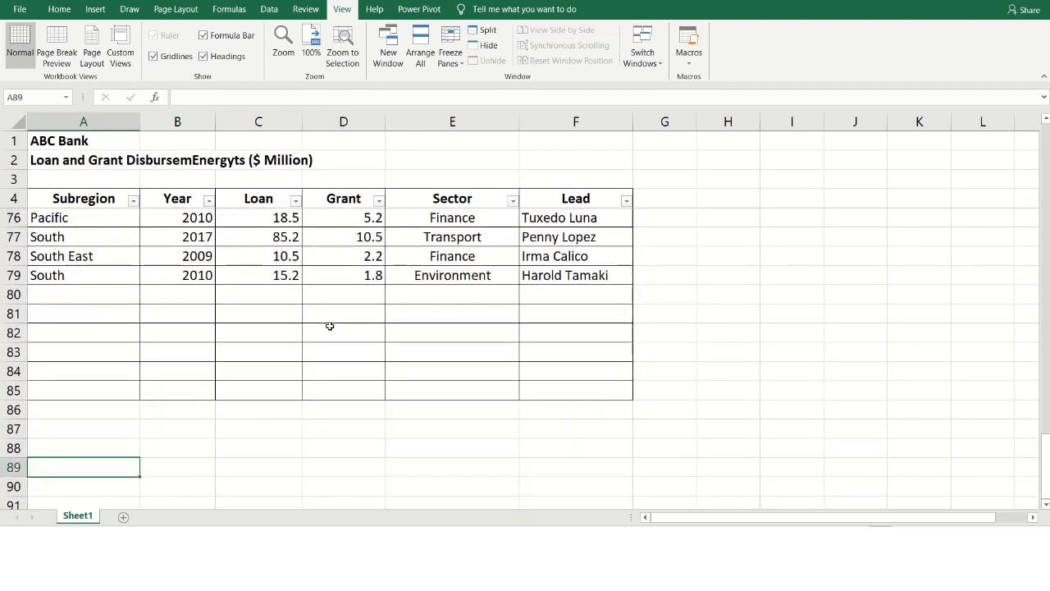
pyautogui.press('Up')
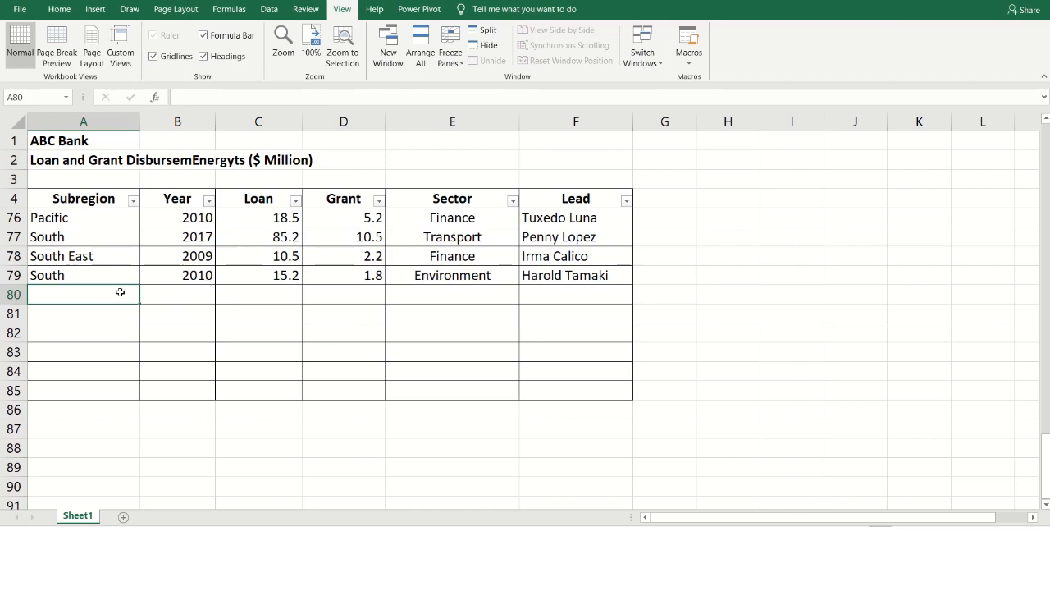
pyautogui.scroll(-1, 96, 291)
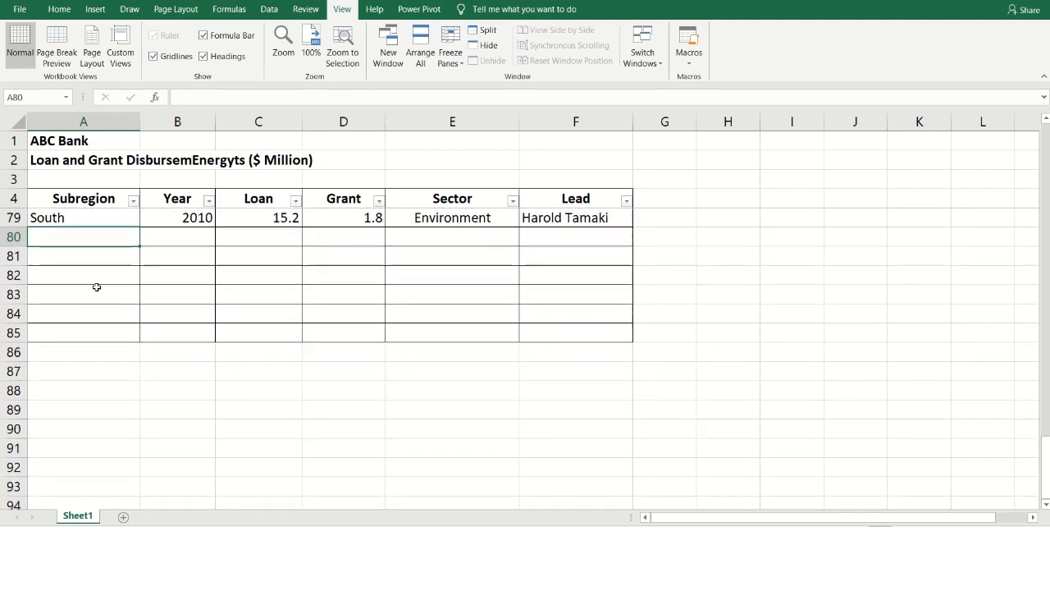
pyautogui.scroll(2, 123, 294)
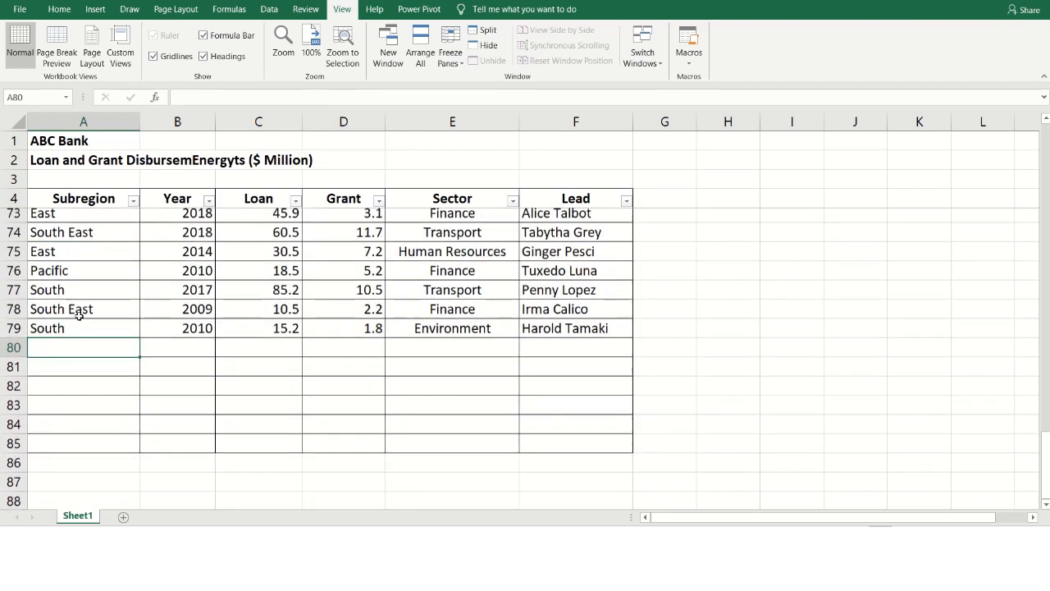
pyautogui.scroll(-1, 82, 328)
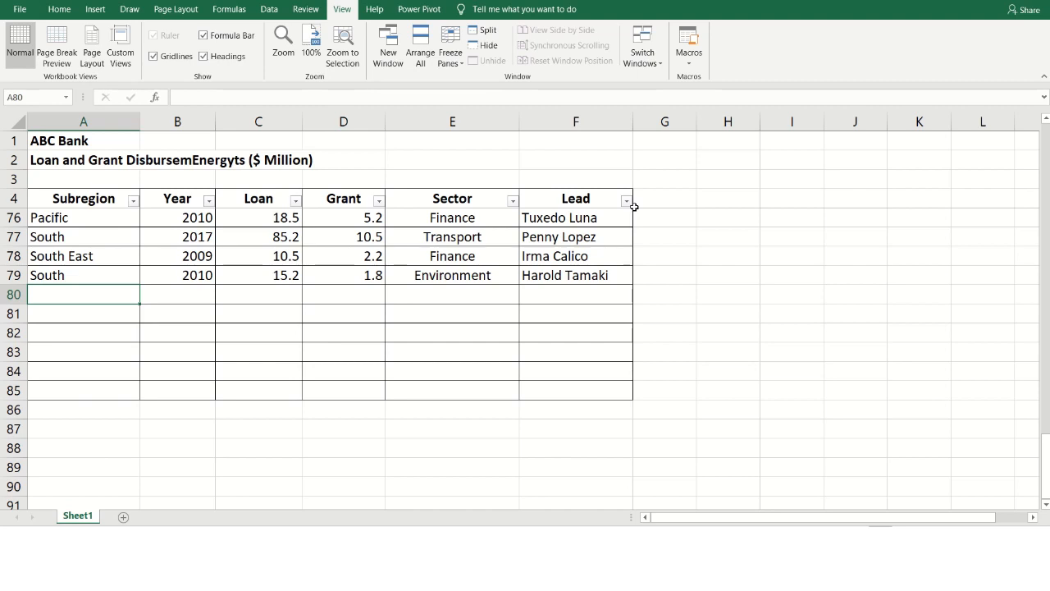
# - Fill the Subregion cell A80 with South East from the pick list of existing entries
pyautogui.hotkey('alt', 'Down')
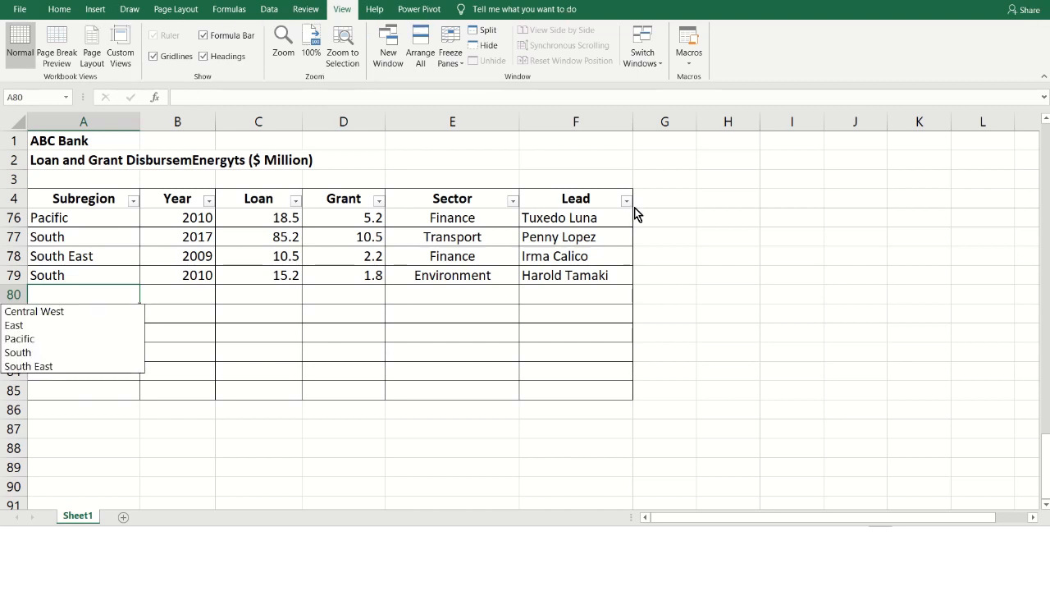
pyautogui.press('Down')
pyautogui.press('Down')
pyautogui.press('Down')
pyautogui.press('Down')
pyautogui.press('Down')
pyautogui.press('Return')
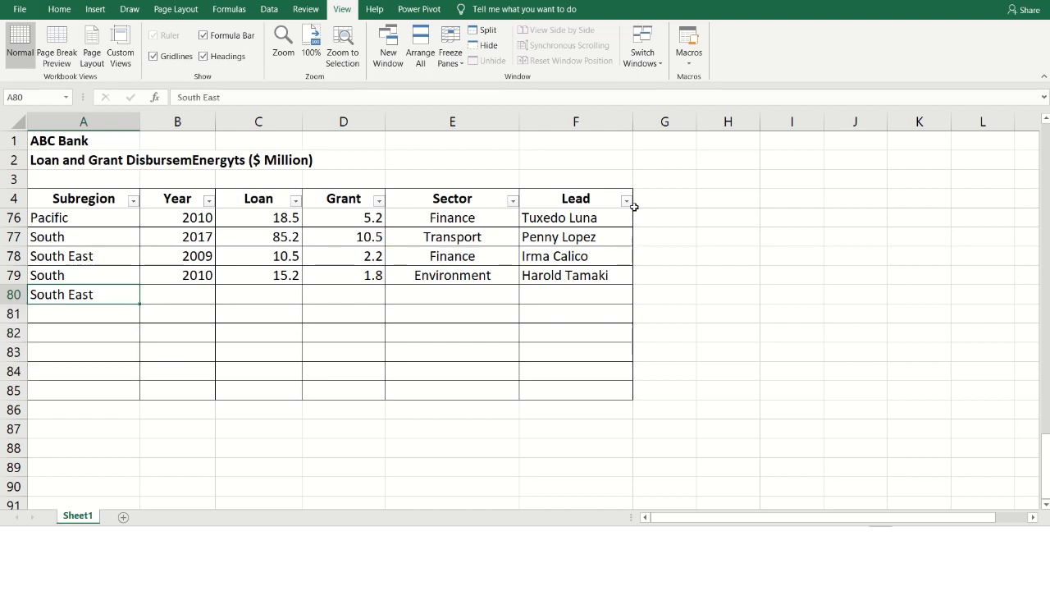
# - Enter the year 2019, a loan of 22.5 and a grant of 2.8 in row 80
pyautogui.press('Tab')
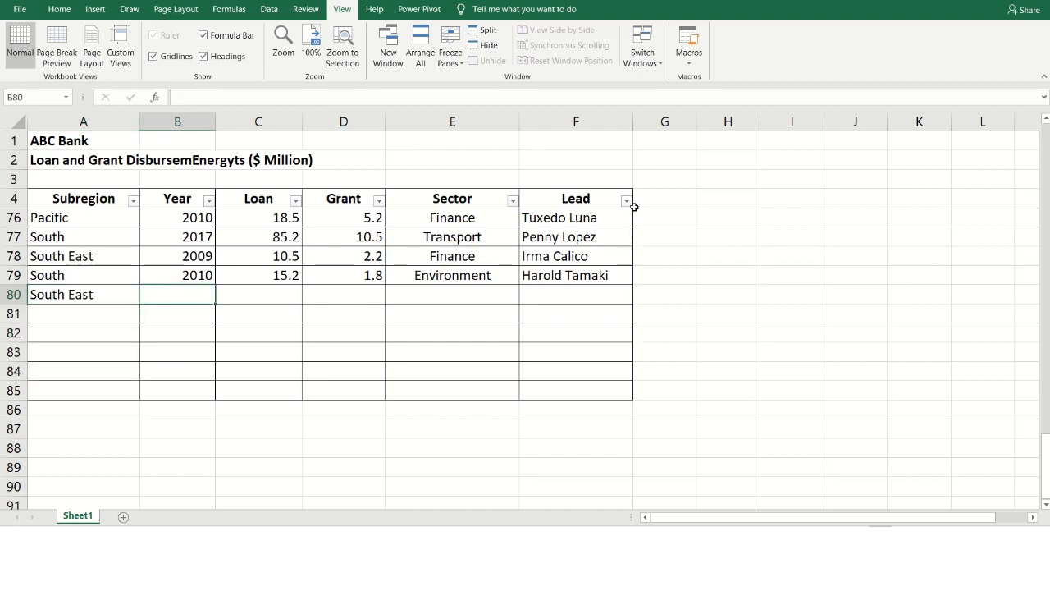
pyautogui.write('2019')
pyautogui.press('Tab')
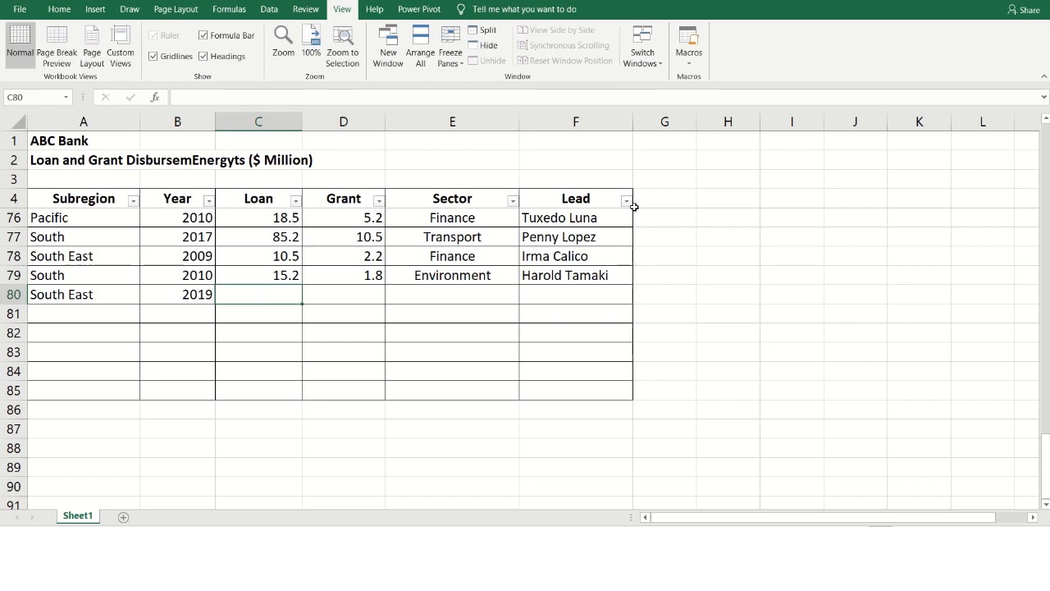
pyautogui.write('22.5')
pyautogui.press('Tab')
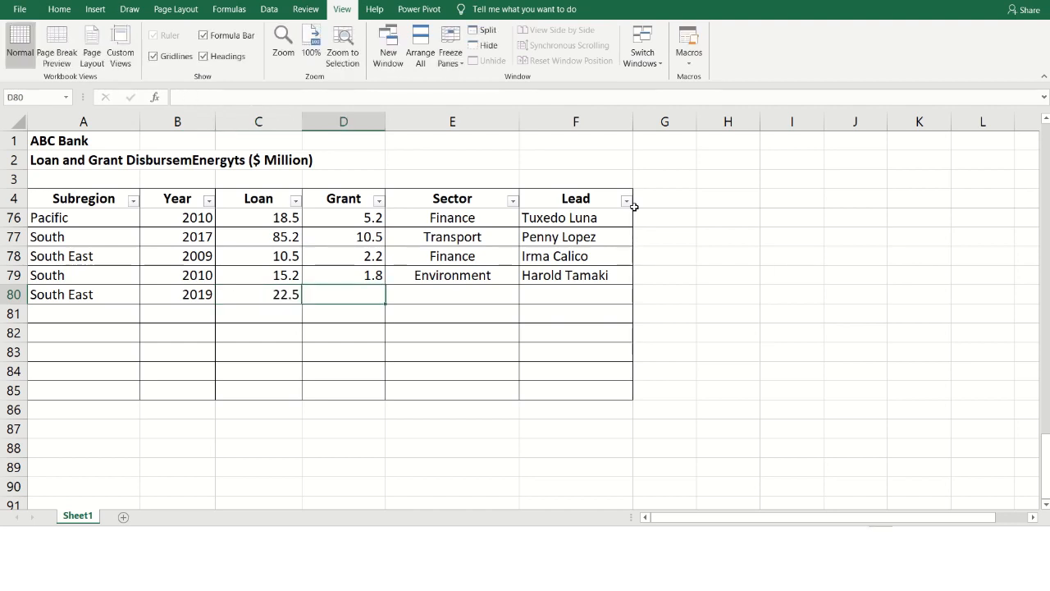
pyautogui.write('2.8')
pyautogui.press('Tab')
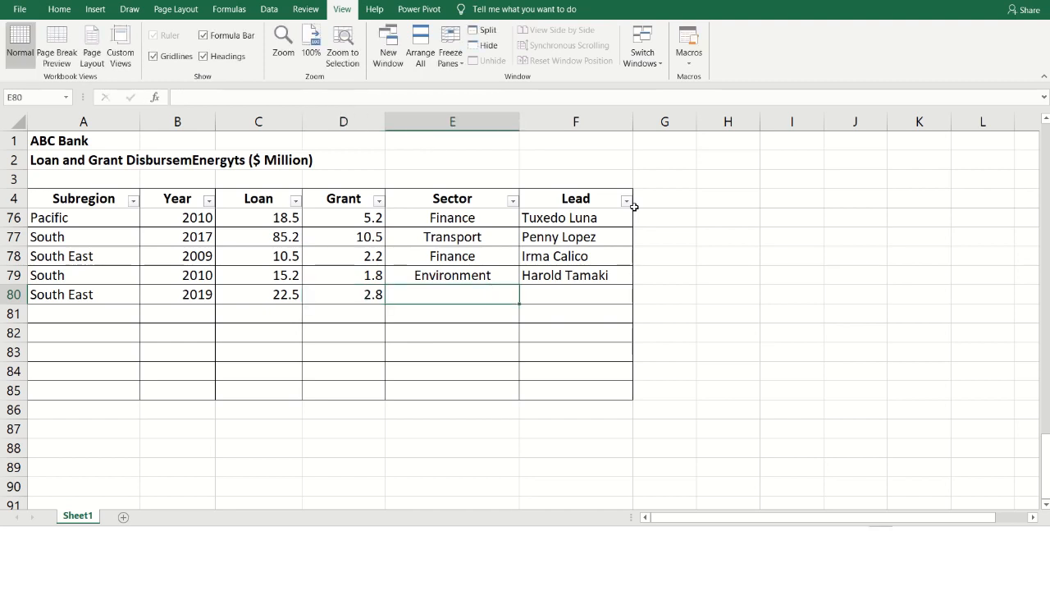
# - Fill the Sector cell E80 with Transport from the pick list of existing sectors
pyautogui.hotkey('alt', 'Down')
pyautogui.press('Down')
pyautogui.press('Down')
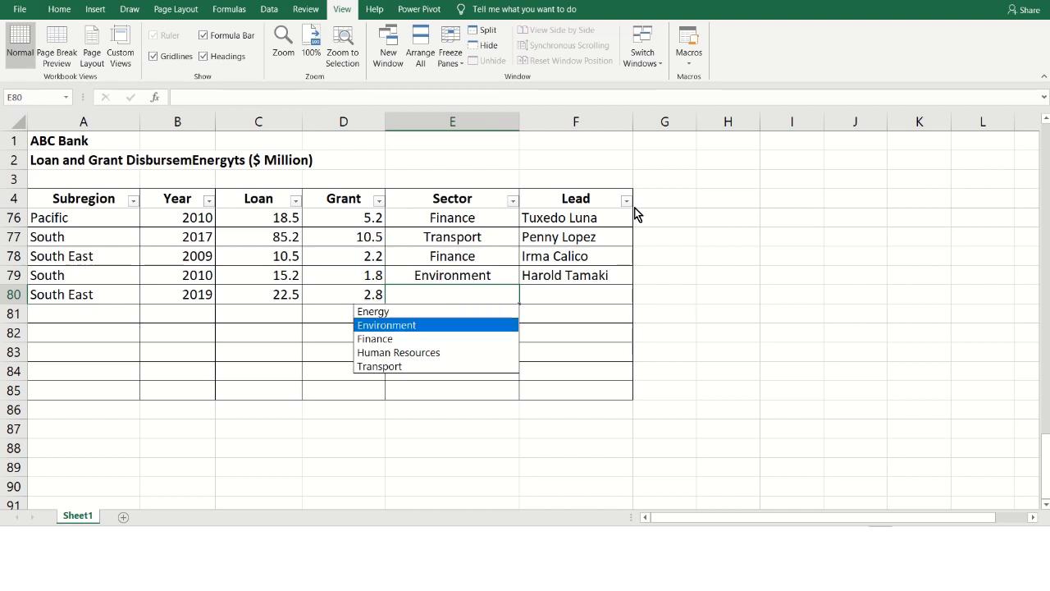
pyautogui.press('Down')
pyautogui.press('Down')
pyautogui.press('Down')
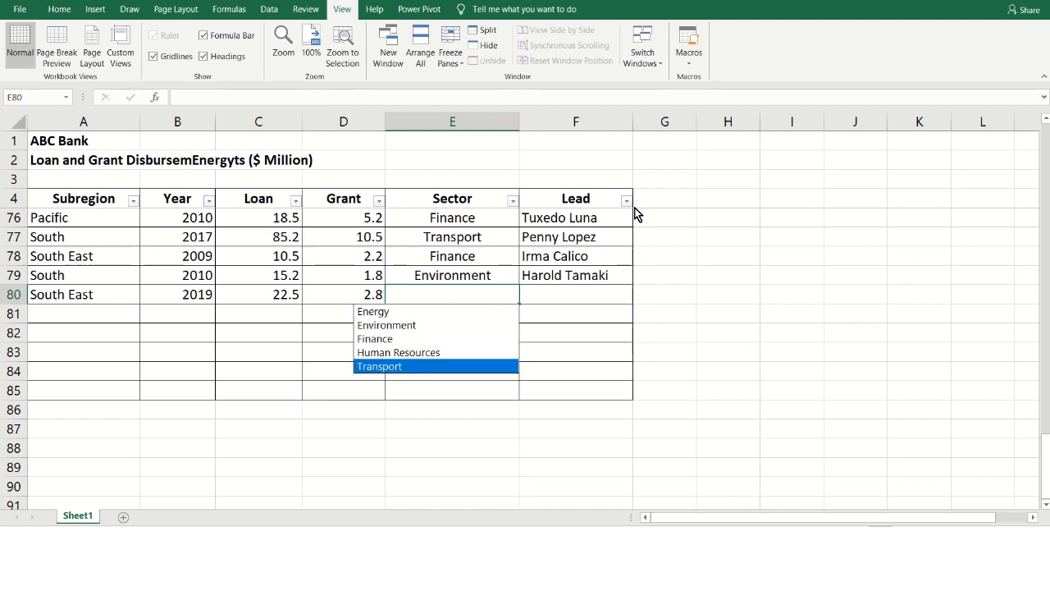
pyautogui.press('Up')
pyautogui.press('Up')
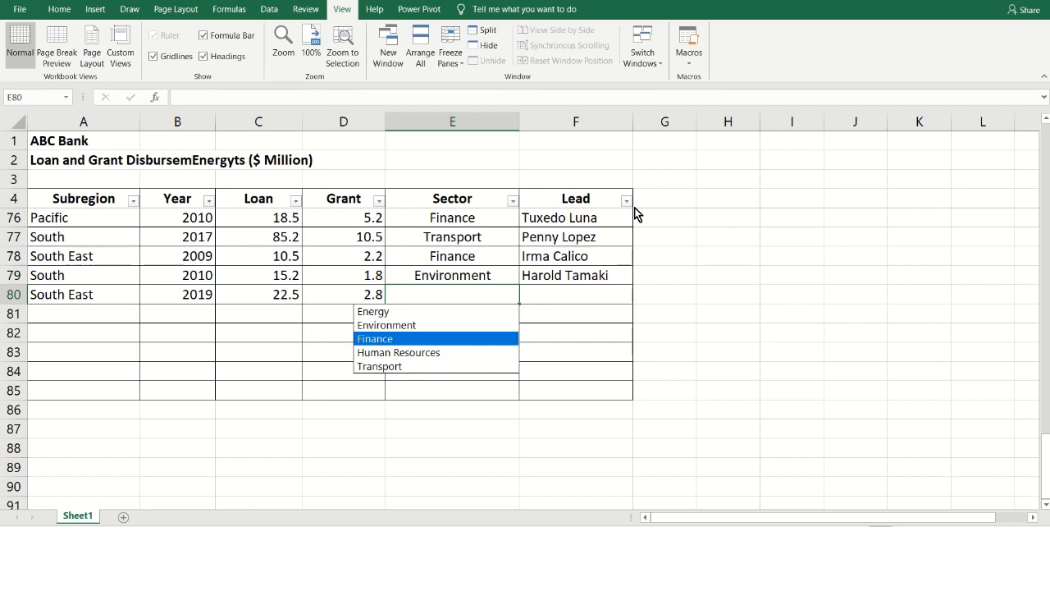
pyautogui.press('Down')
pyautogui.press('Down')
pyautogui.press('Return')
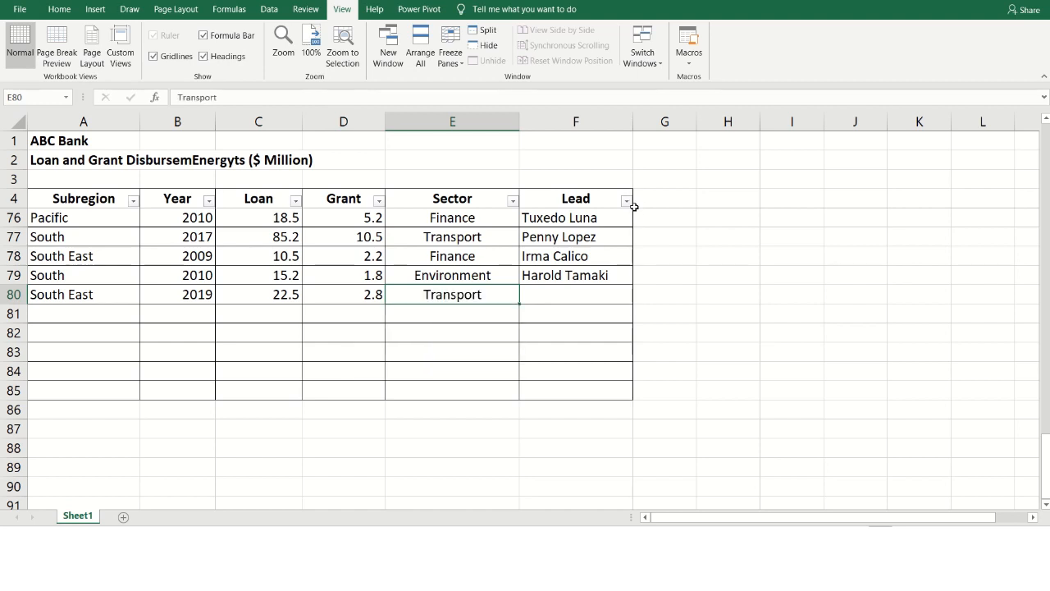
# - Fill the Lead cell F80 with the second name in the pick list of existing leads
pyautogui.press('Tab')
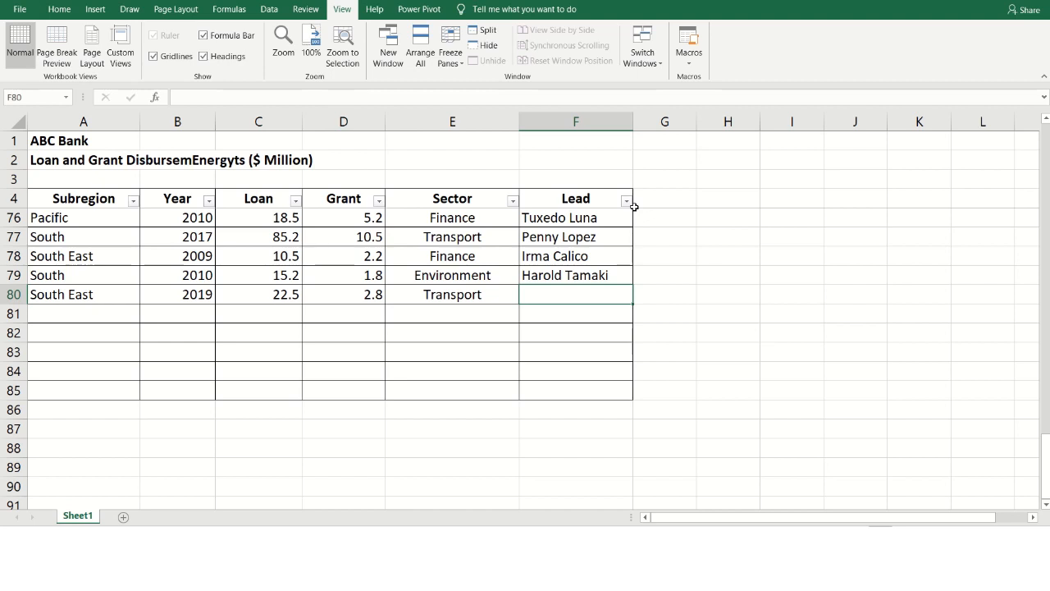
pyautogui.press('Left')
pyautogui.press('Right')
pyautogui.press('alt')
pyautogui.hotkey('alt', 'Down')
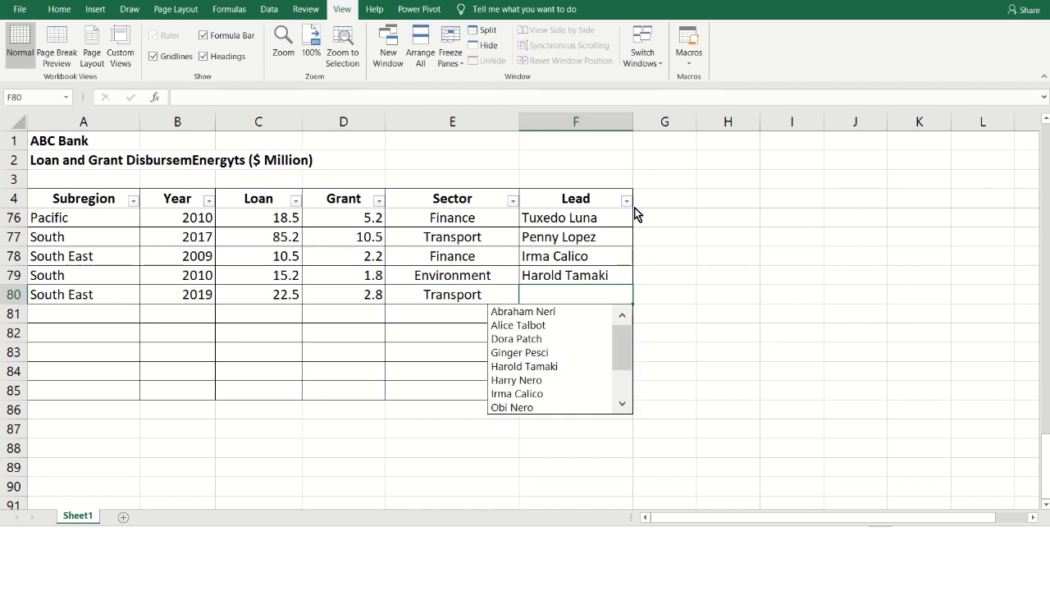
pyautogui.press('Down')
pyautogui.press('Down')
pyautogui.press('Down')
pyautogui.press('Down')
pyautogui.press('Down')
pyautogui.press('Down')
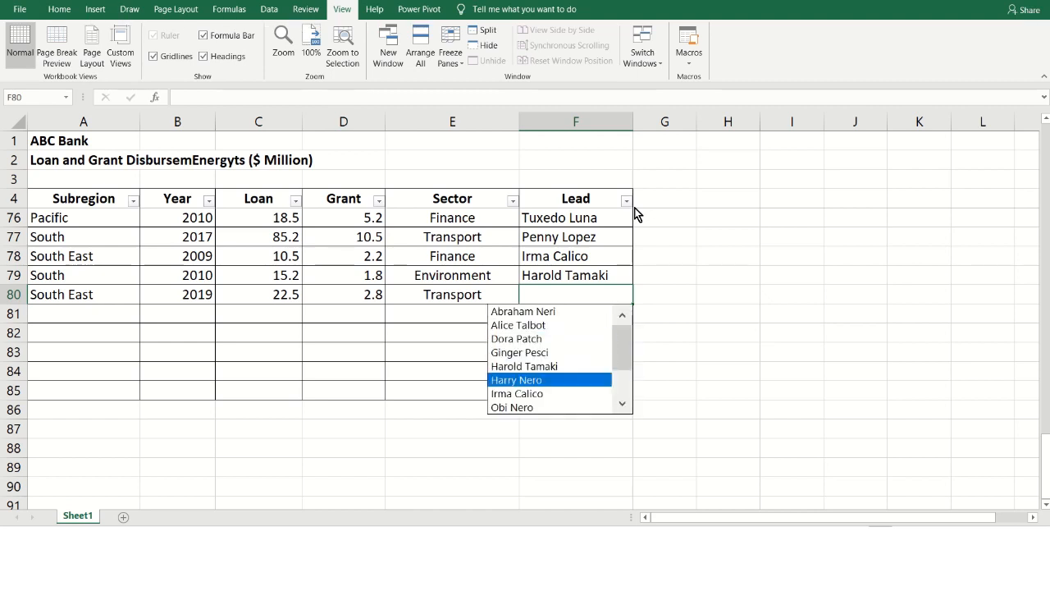
pyautogui.press('Down')
pyautogui.press('Down')
pyautogui.press('Down')
pyautogui.press('Down')
pyautogui.press('Down')
pyautogui.press('Down')
pyautogui.press('Up')
pyautogui.press('Up')
pyautogui.press('Up')
pyautogui.press('Up')
pyautogui.press('Up')
pyautogui.press('Up')
pyautogui.press('Up')
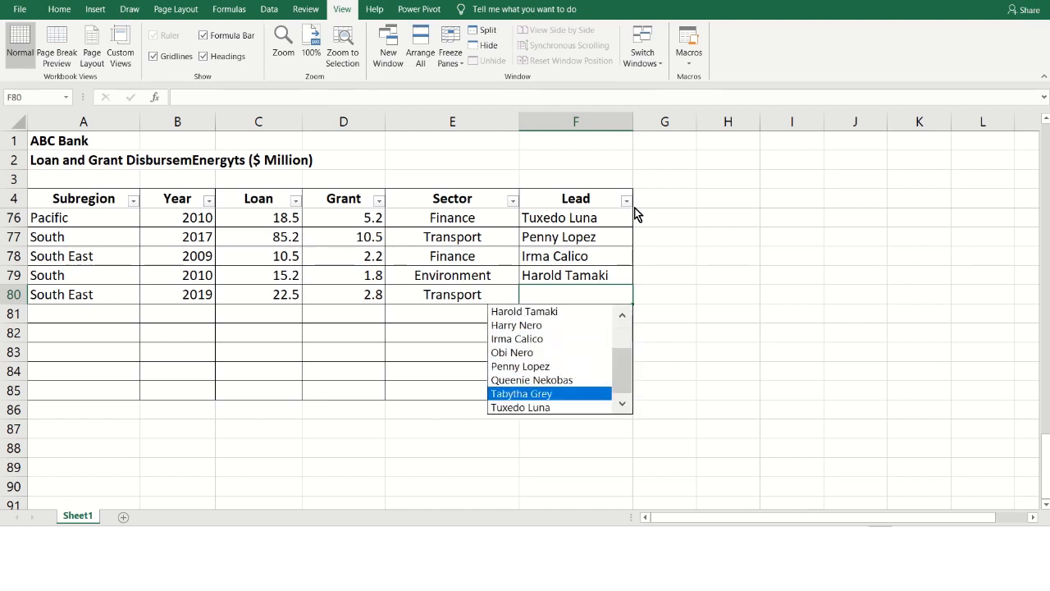
pyautogui.press('Up')
pyautogui.press('Up')
pyautogui.press('Up')
pyautogui.press('Up')
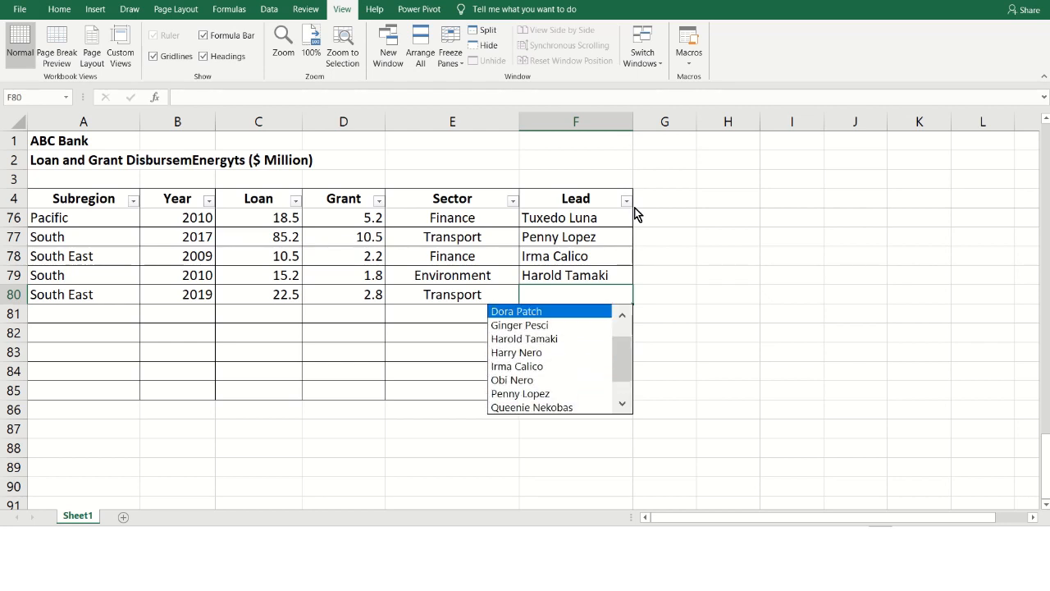
pyautogui.press('Down')
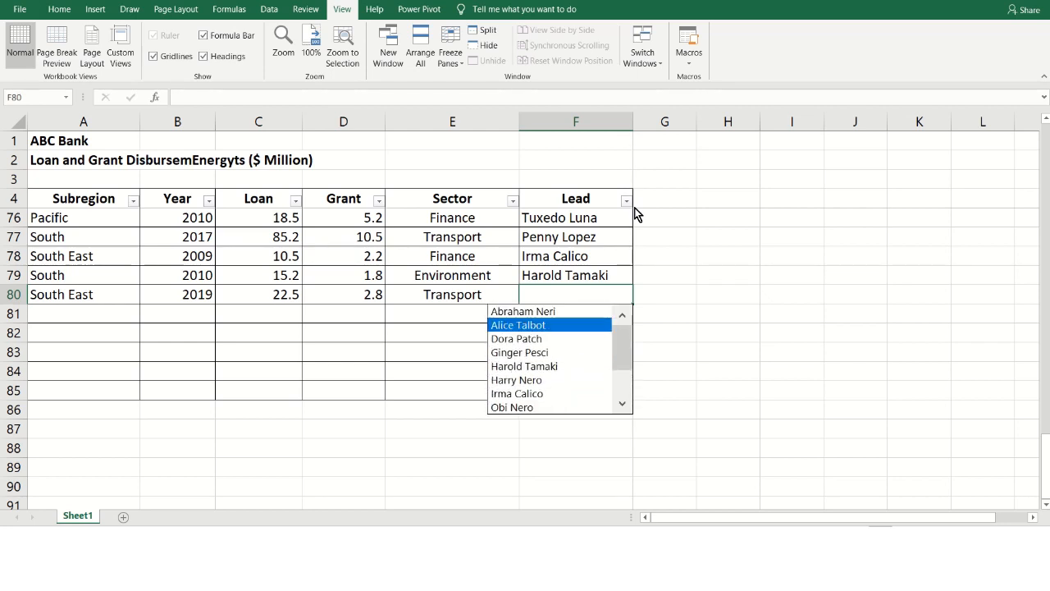
pyautogui.press('Down')
pyautogui.press('Down')
pyautogui.press('Down')
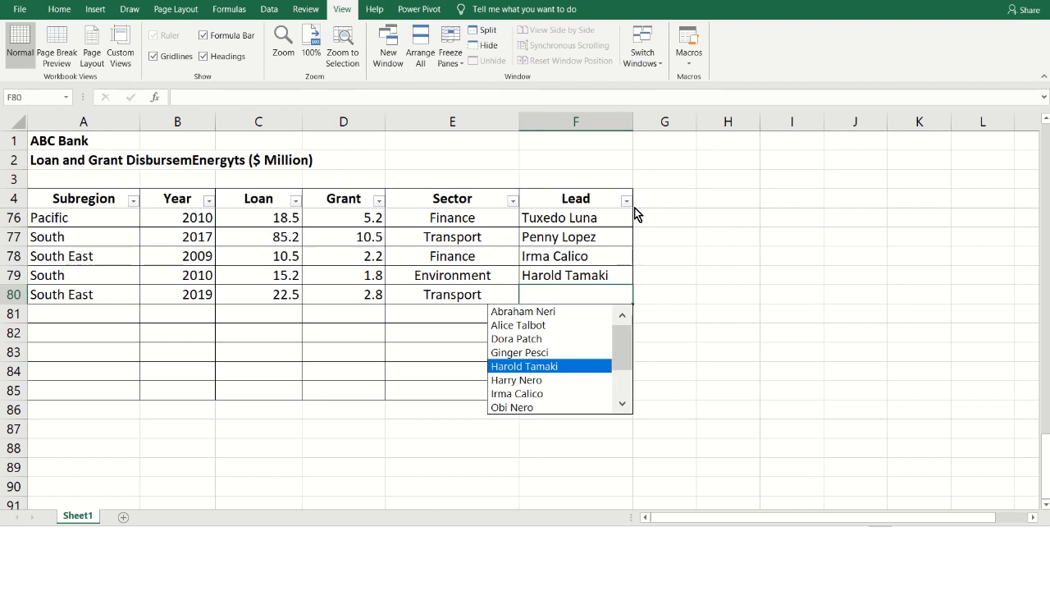
pyautogui.press('Up')
pyautogui.press('Up')
pyautogui.press('Up')
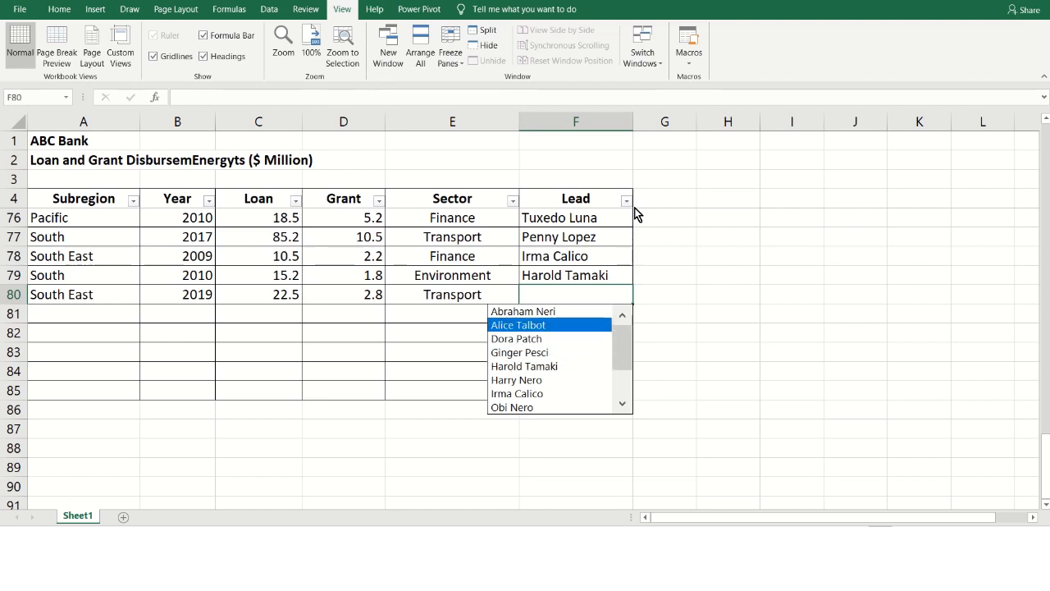
pyautogui.press('Return')
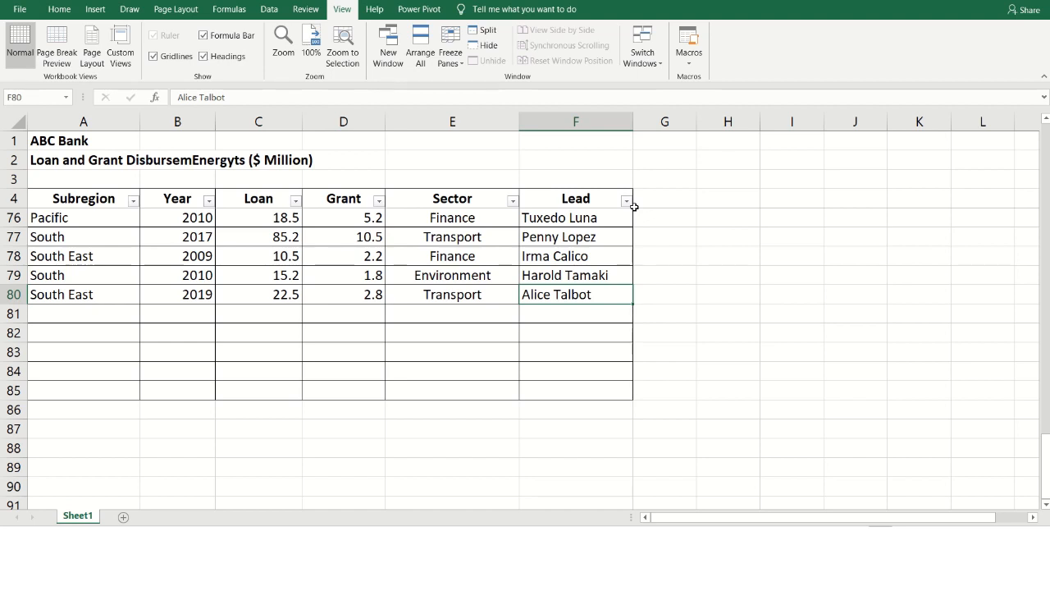
# - Browse the pick list of existing leads for cell F80 again and close it without choosing an entry
pyautogui.hotkey('alt', 'Down')
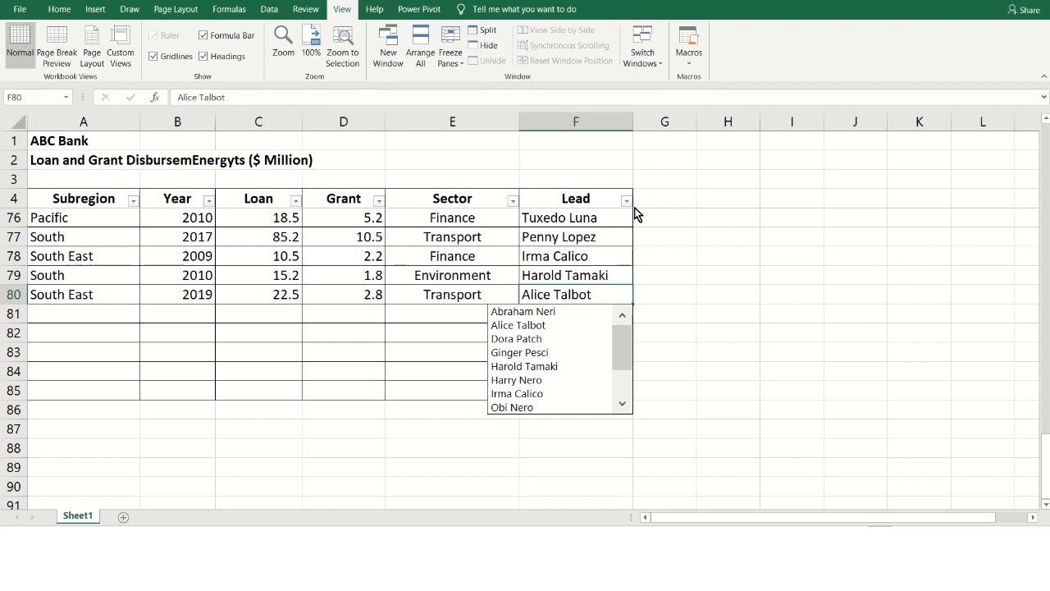
pyautogui.press('Down')
pyautogui.press('Down')
pyautogui.press('Down')
pyautogui.press('Down')
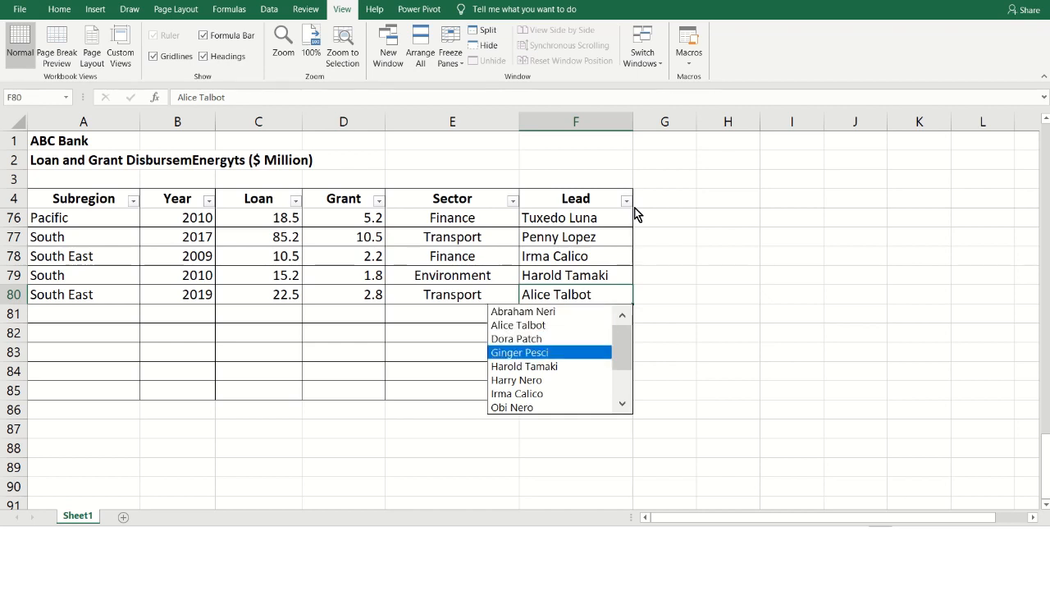
pyautogui.press('Down')
pyautogui.press('Escape')
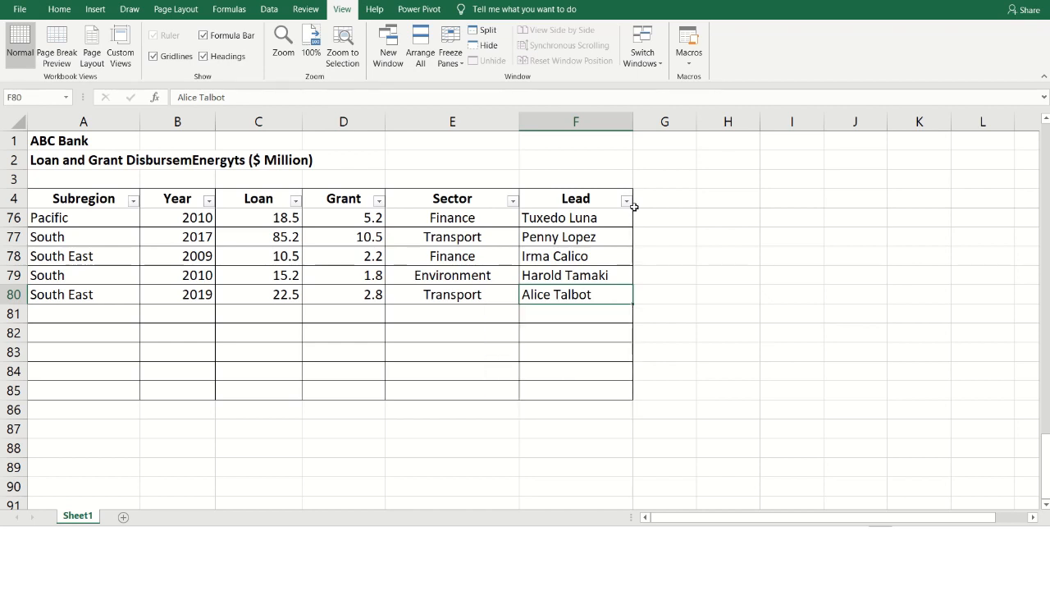